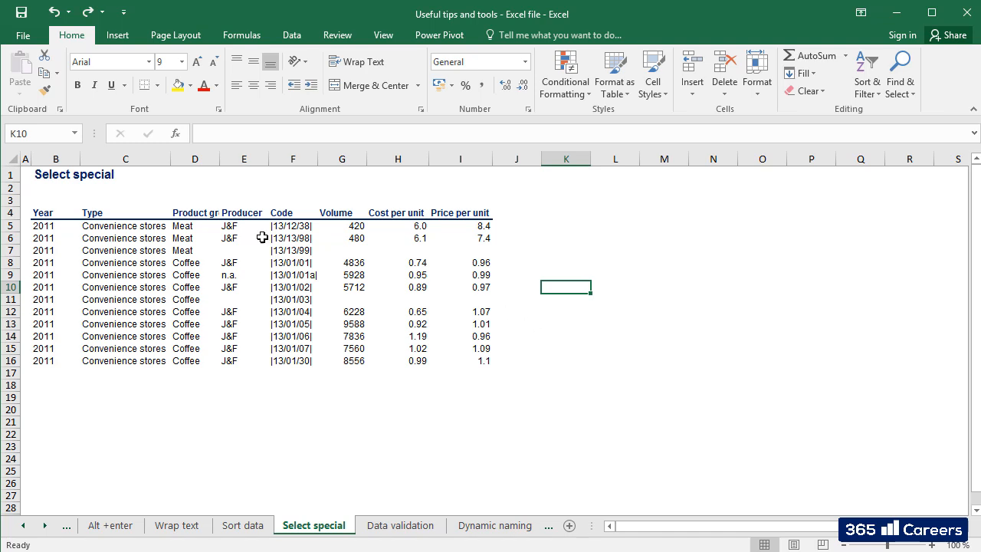
Select only the blank cells within the table range B4:I16 using Go To Special.
{"action": "left_click_drag", "start_coordinate": [66, 214], "coordinate": [458, 359]}
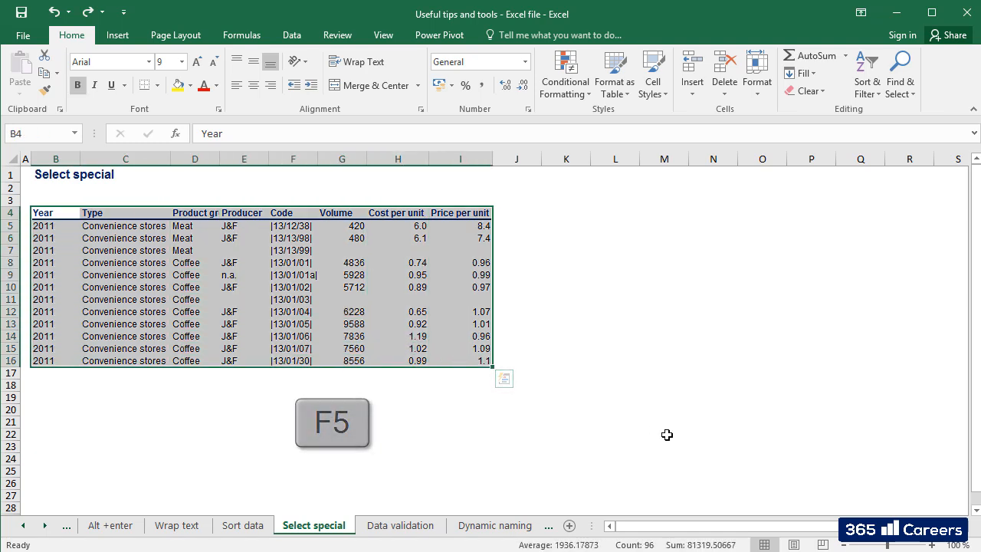
{"action": "key", "text": "F5"}
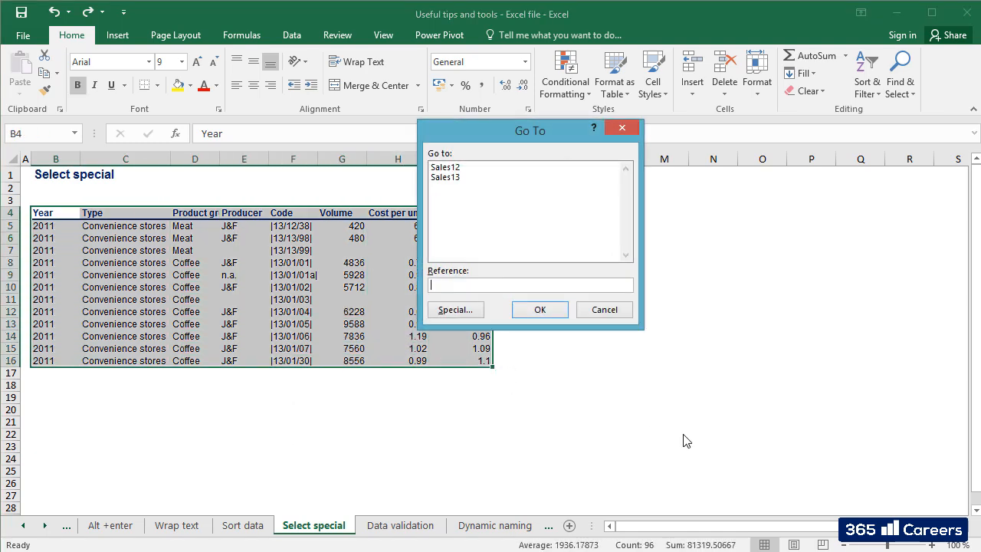
{"action": "left_click", "coordinate": [458, 310]}
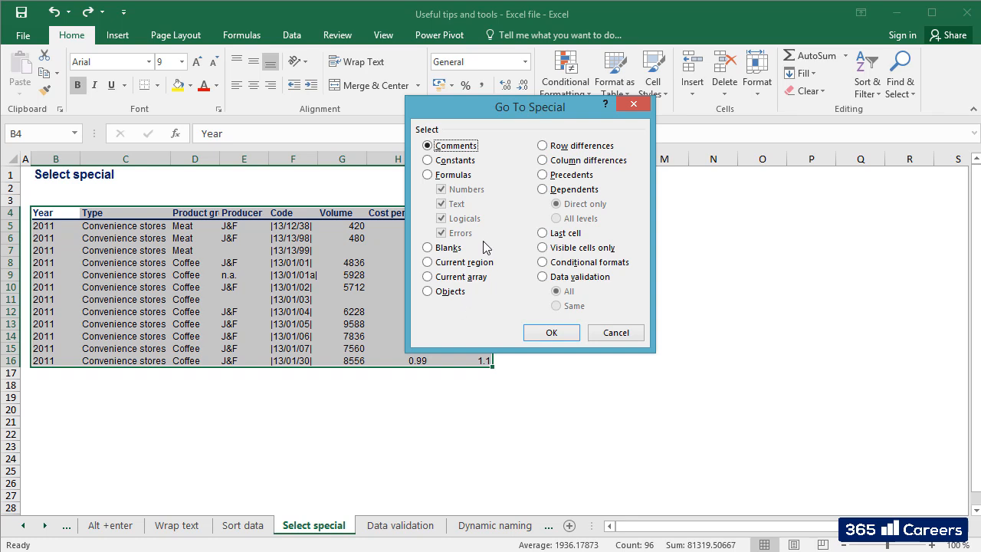
{"action": "left_click", "coordinate": [456, 249]}
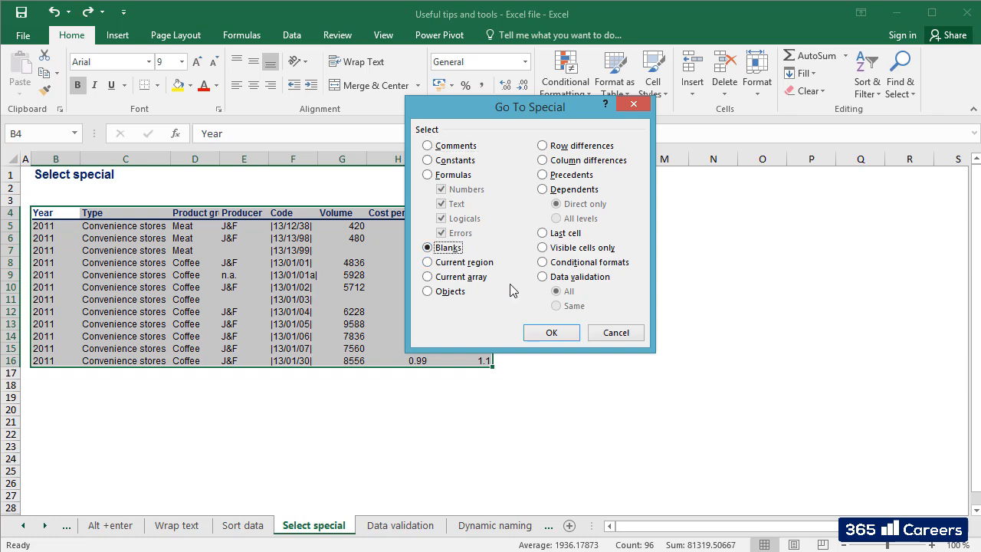
{"action": "left_click", "coordinate": [549, 333]}
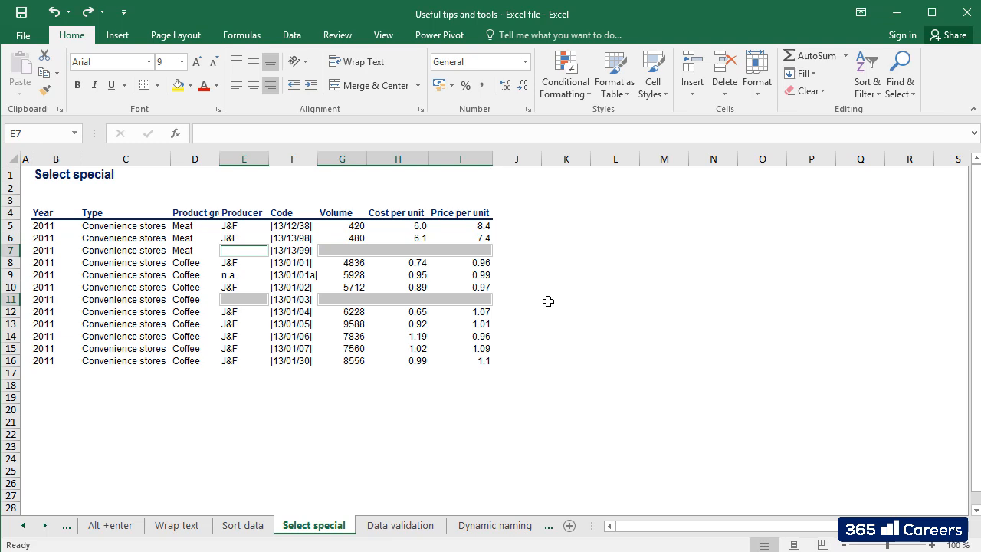
Enter "n.a." in cell K9 outside the table and copy that cell.
{"action": "left_click", "coordinate": [566, 276]}
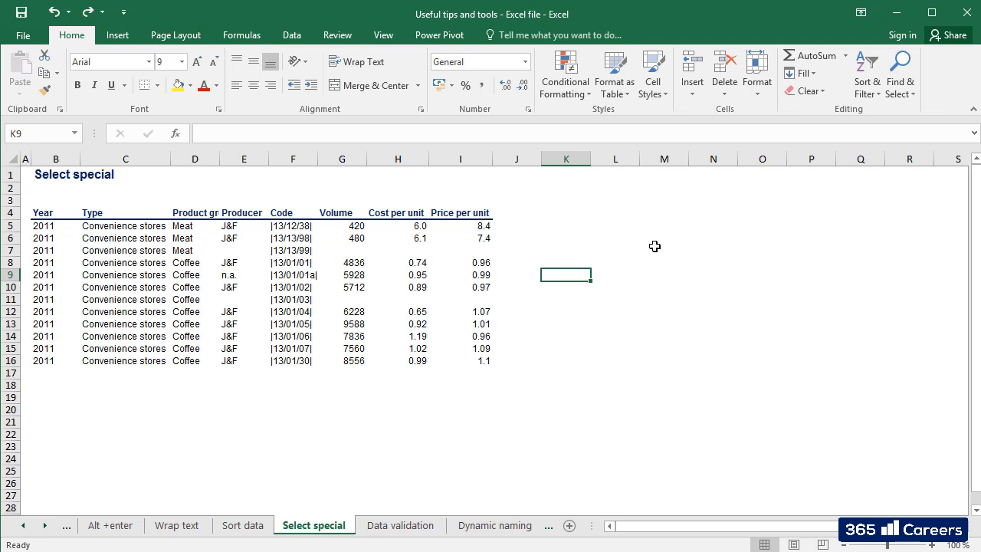
{"action": "type", "text": "n.a."}
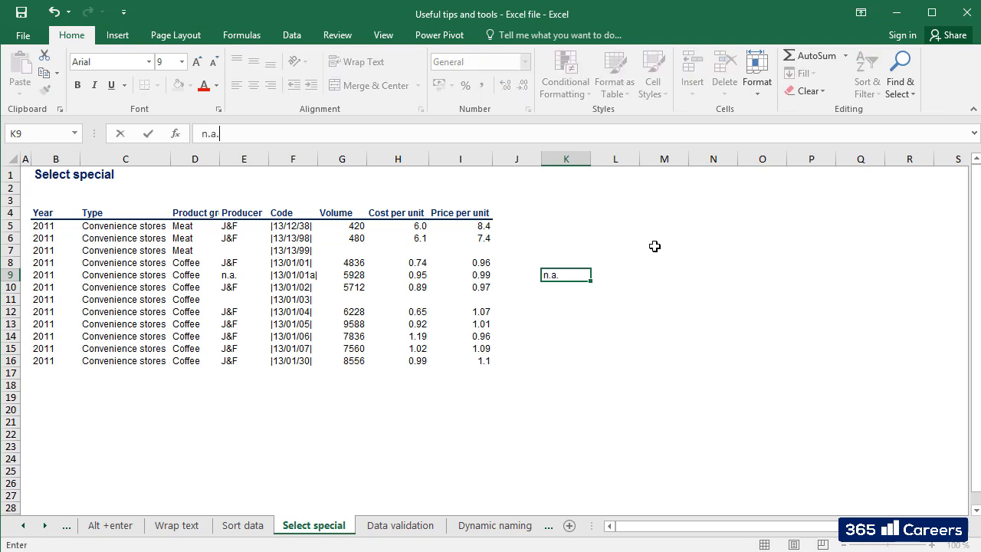
{"action": "key", "text": "Tab"}
{"action": "key", "text": "Left"}
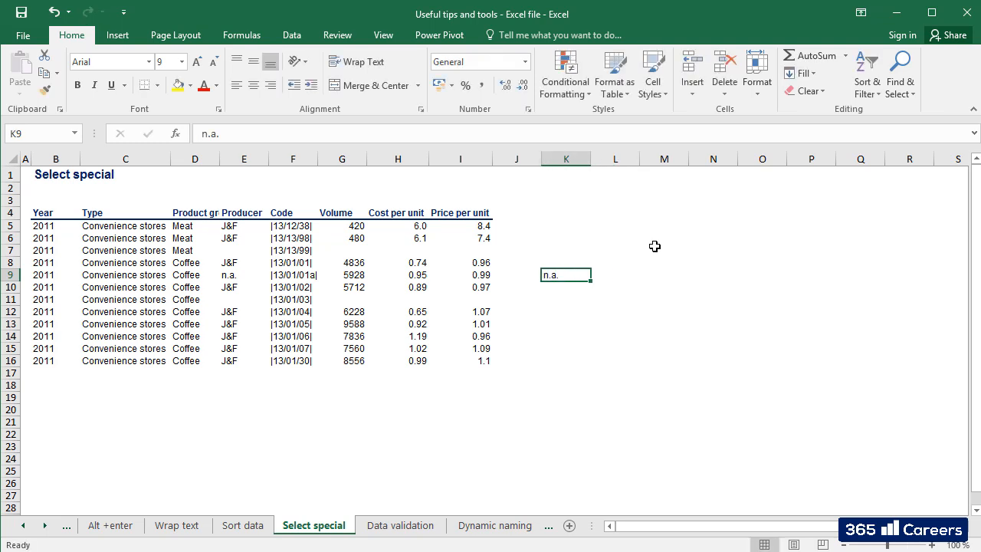
{"action": "right_click", "coordinate": [577, 276]}
{"action": "left_click", "coordinate": [613, 258]}
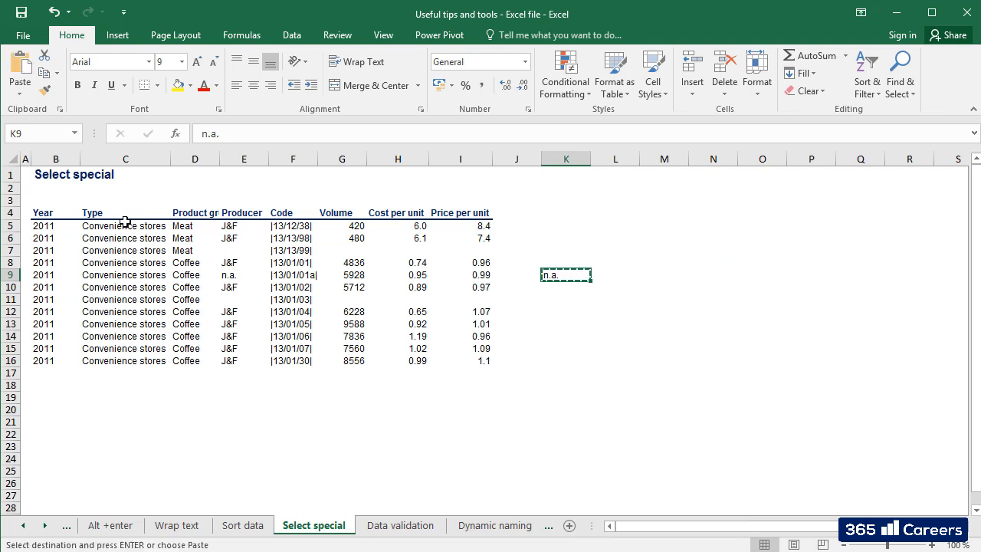
Select the blank cells within B4:I17 through Go To Special and paste the copied "n.a." into all of them.
{"action": "left_click_drag", "start_coordinate": [75, 214], "coordinate": [483, 374]}
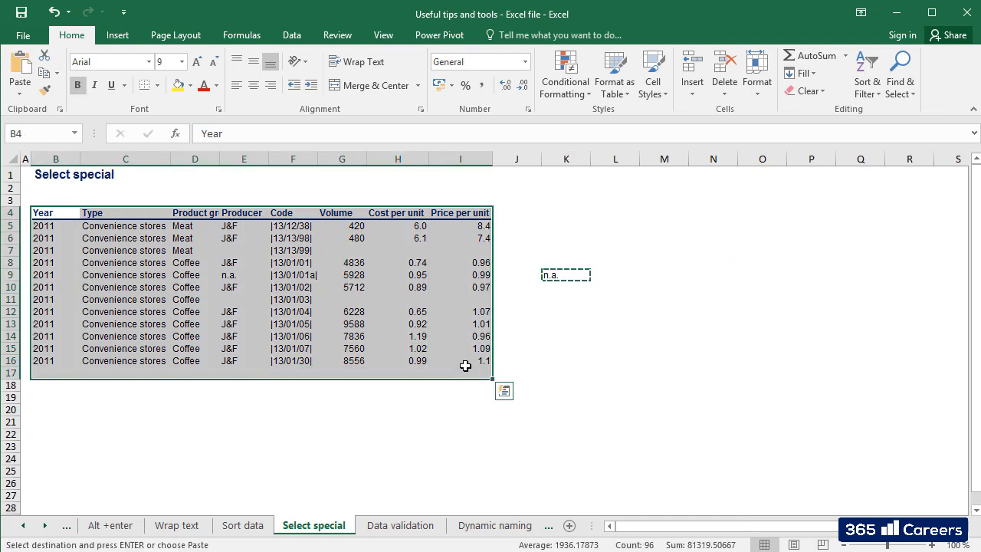
{"action": "key", "text": "ctrl+g"}
{"action": "left_click", "coordinate": [455, 310]}
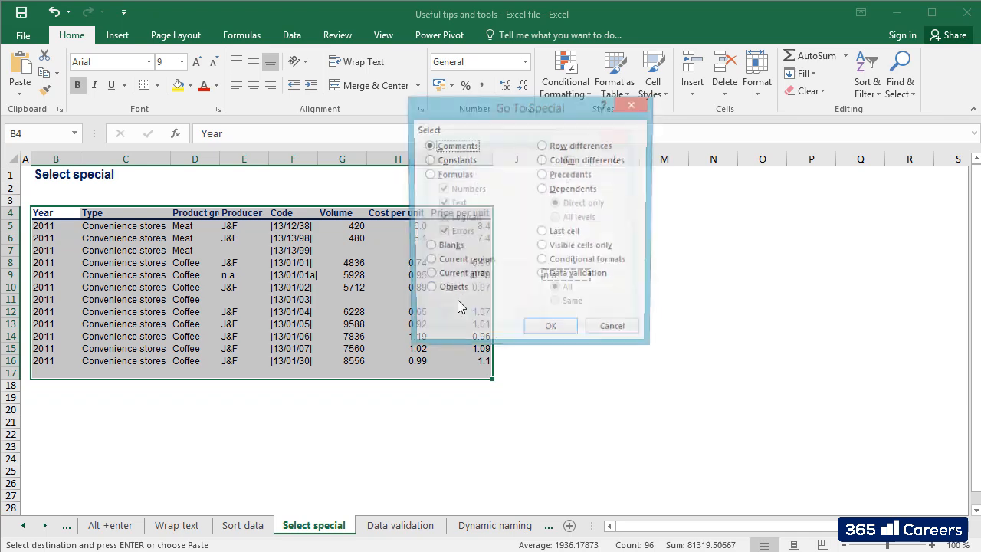
{"action": "left_click", "coordinate": [449, 248]}
{"action": "left_click", "coordinate": [551, 332]}
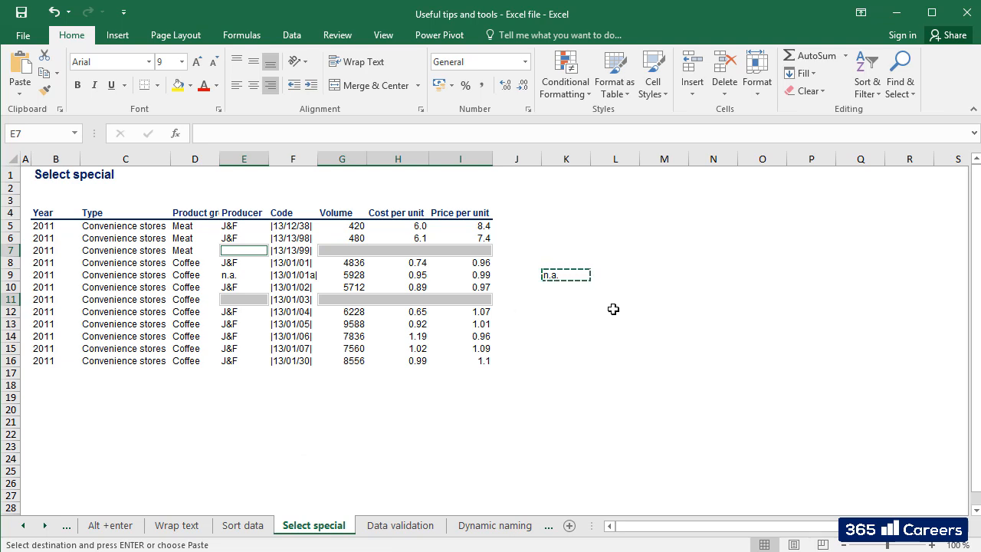
{"action": "key", "text": "ctrl+v"}
{"action": "left_click", "coordinate": [555, 304]}
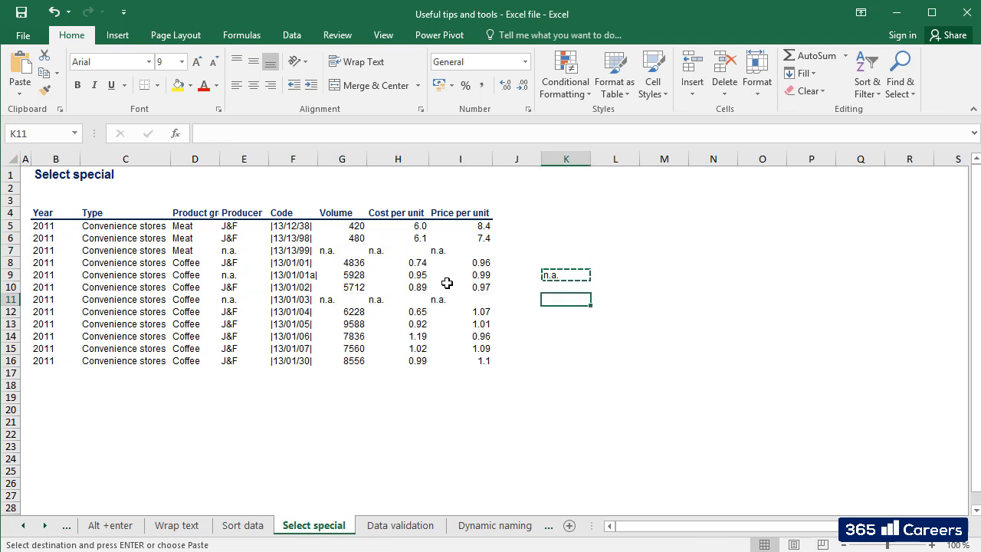
Right-align the cells G7:I11 in the Volume, Cost per unit and Price per unit columns.
{"action": "left_click_drag", "start_coordinate": [335, 253], "coordinate": [481, 300]}
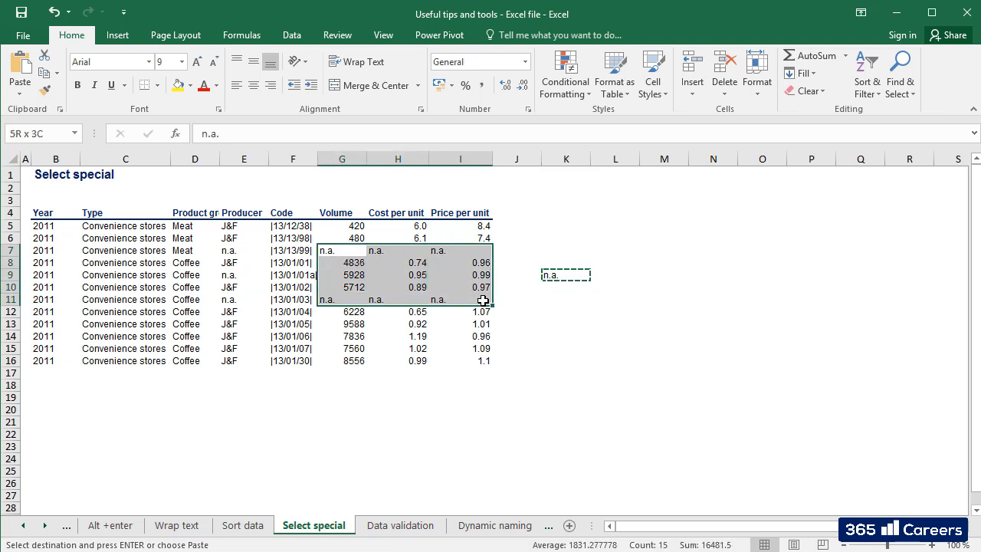
{"action": "left_click", "coordinate": [271, 85]}
{"action": "left_click", "coordinate": [231, 252]}
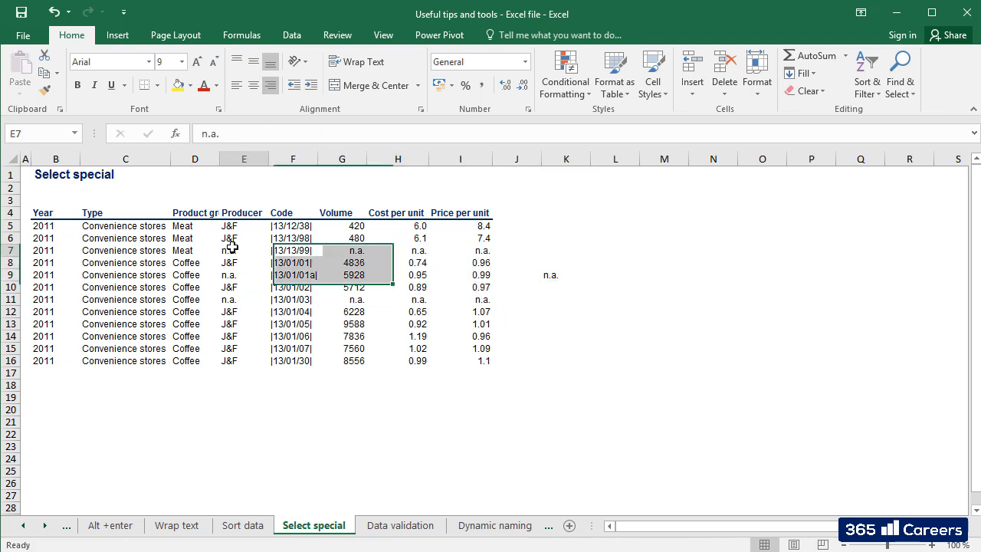
{"action": "left_click", "coordinate": [281, 311]}
{"action": "left_click", "coordinate": [350, 408]}
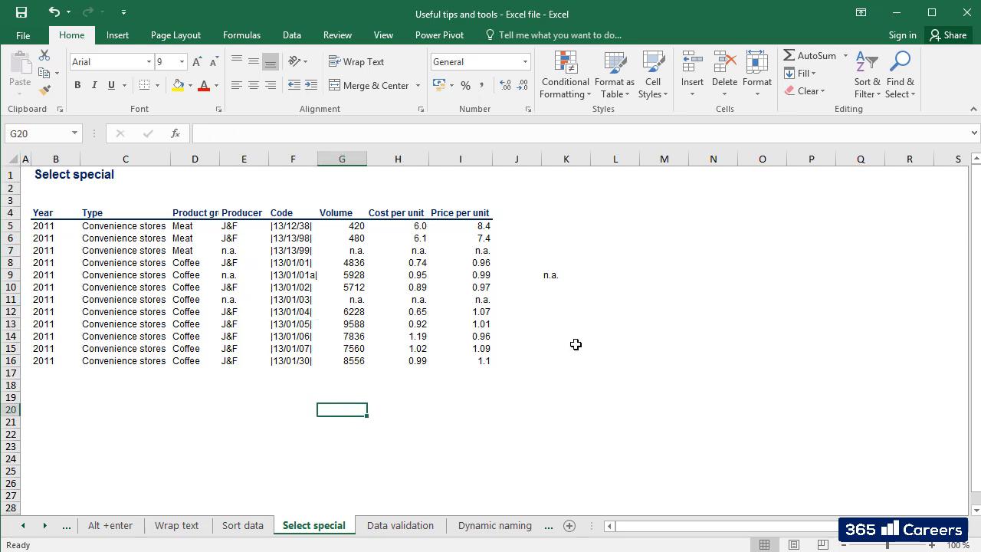
{"action": "left_click", "coordinate": [559, 277]}
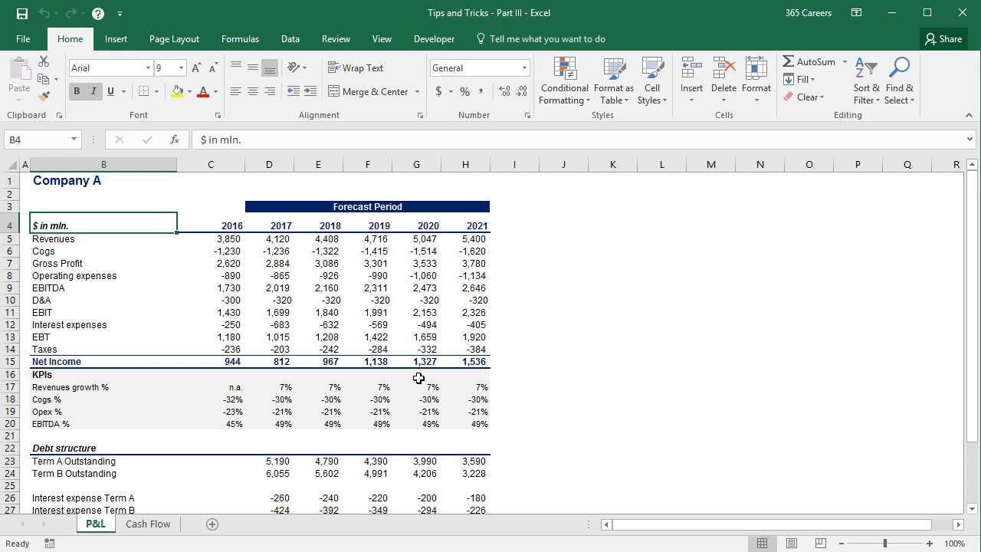
Compare the Net Income row on the Cash Flow sheet with the Net Income row on the P&L sheet.
{"action": "left_click", "coordinate": [168, 532]}
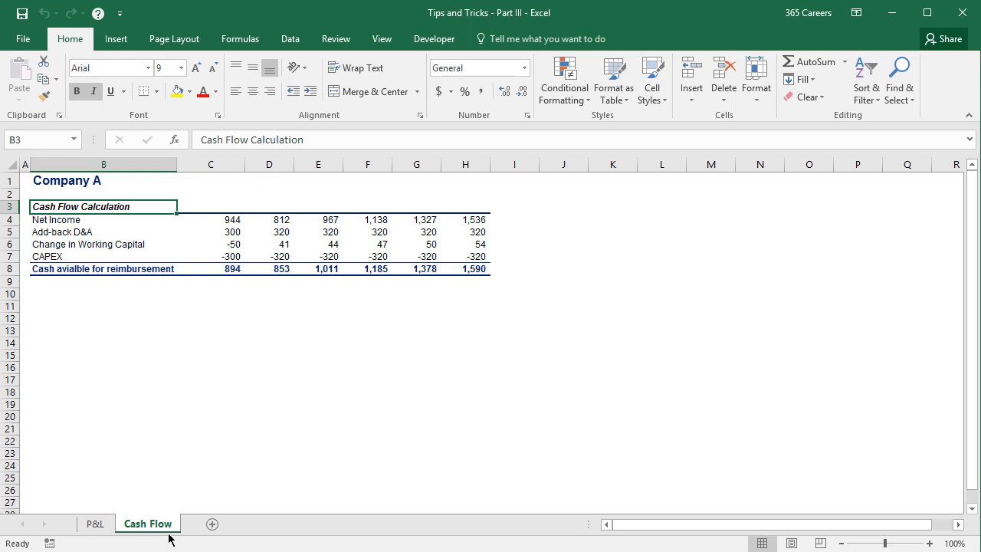
{"action": "left_click_drag", "start_coordinate": [74, 222], "coordinate": [460, 221]}
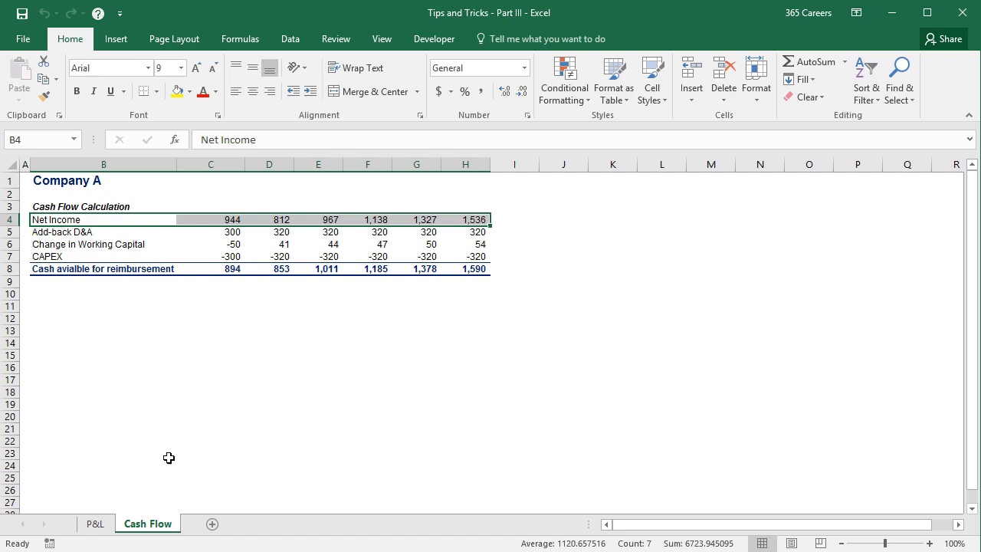
{"action": "left_click", "coordinate": [99, 524]}
{"action": "left_click_drag", "start_coordinate": [85, 364], "coordinate": [481, 364]}
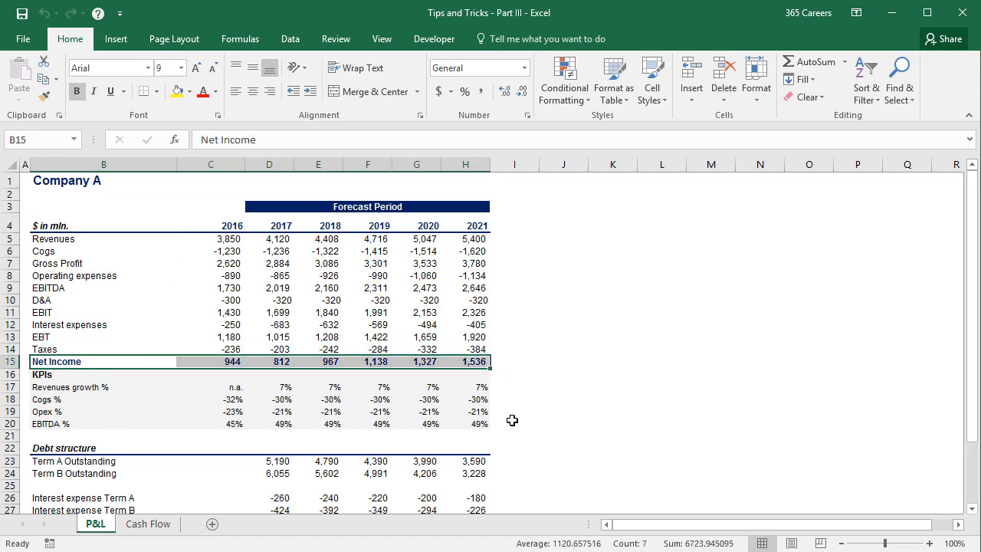
{"action": "left_click", "coordinate": [512, 420]}
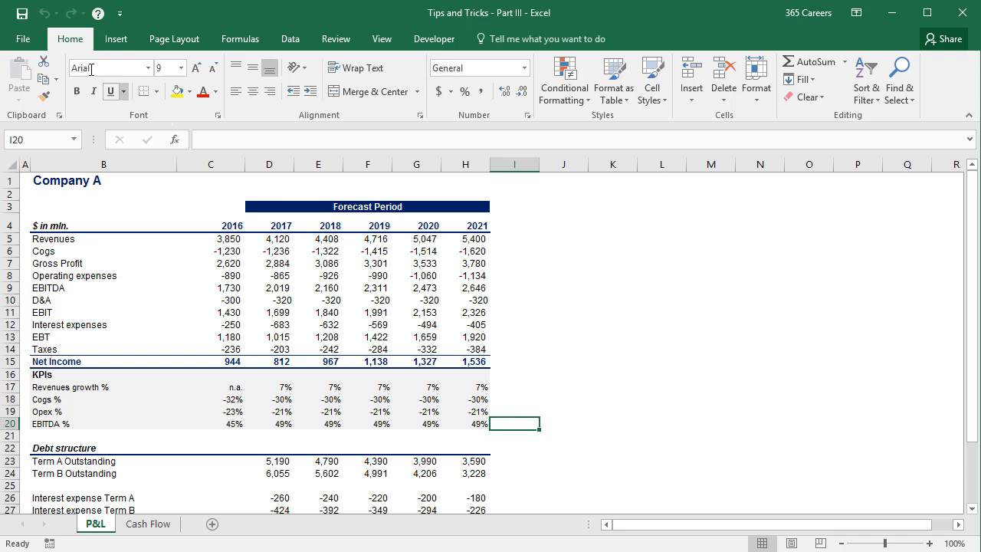
Turn off "Allow editing directly in cells" in the advanced Excel options and apply the change.
{"action": "left_click", "coordinate": [33, 49]}
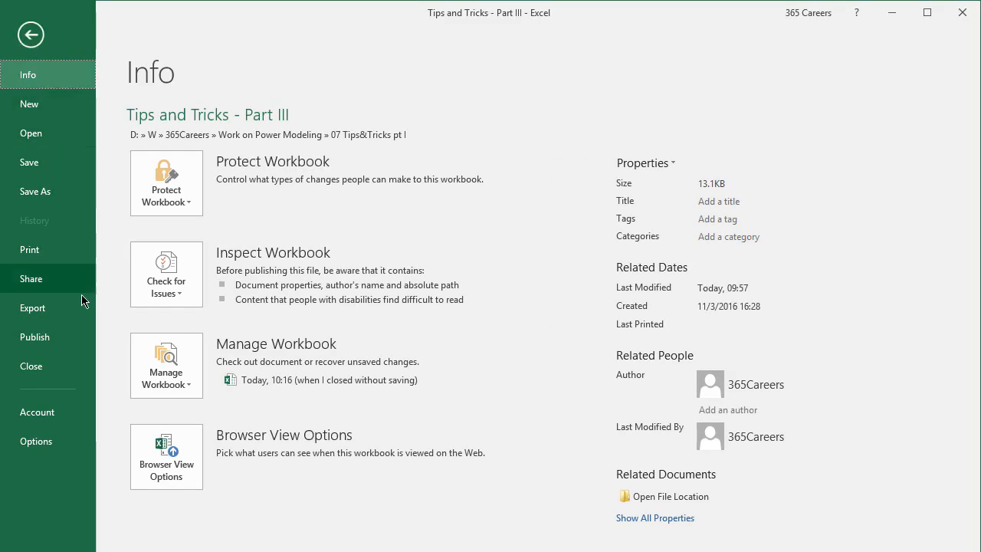
{"action": "left_click", "coordinate": [69, 447]}
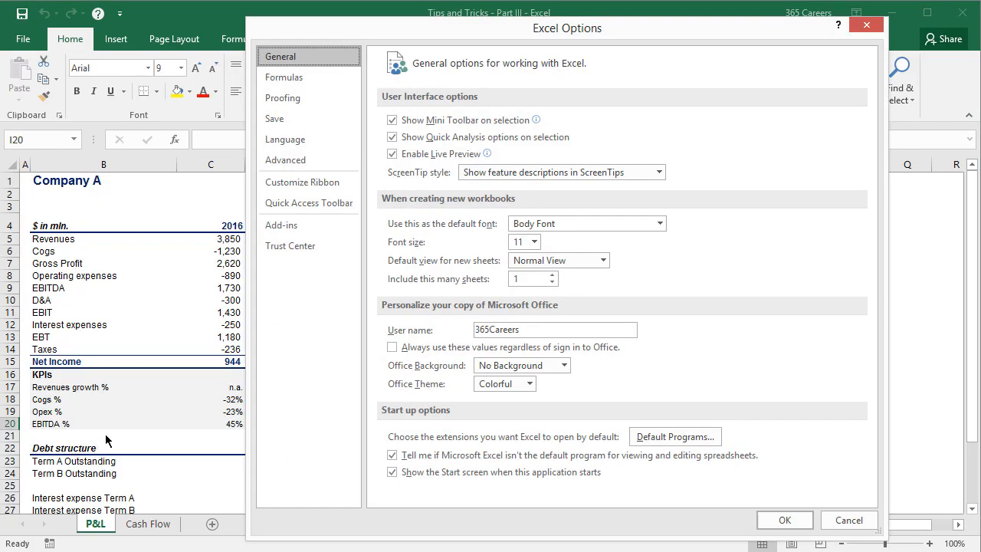
{"action": "left_click", "coordinate": [354, 164]}
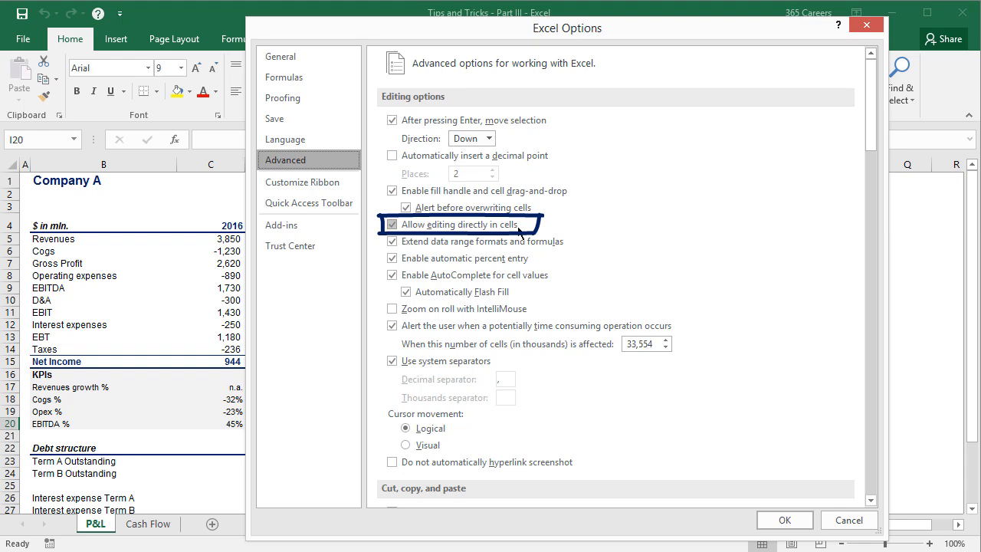
{"action": "left_click", "coordinate": [519, 230]}
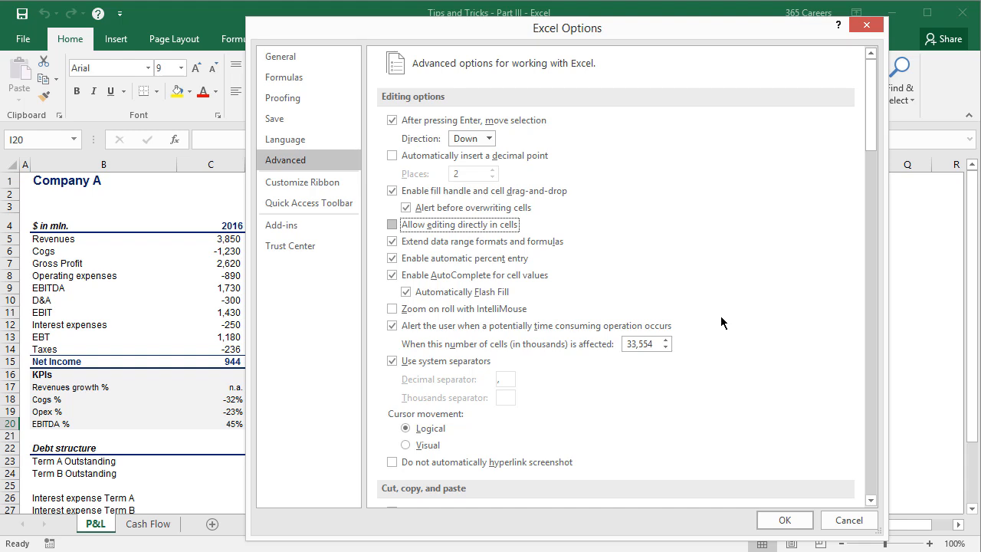
{"action": "left_click", "coordinate": [797, 520]}
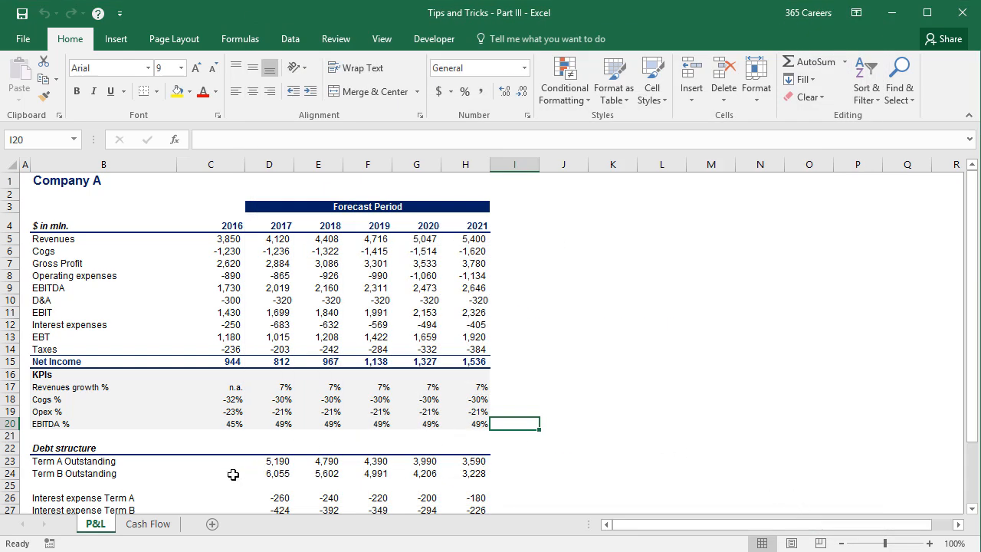
Trace the 2016 Net Income in Cash Flow cell C4 to its P&L source cell and on to that cell's precedents.
{"action": "left_click", "coordinate": [164, 525]}
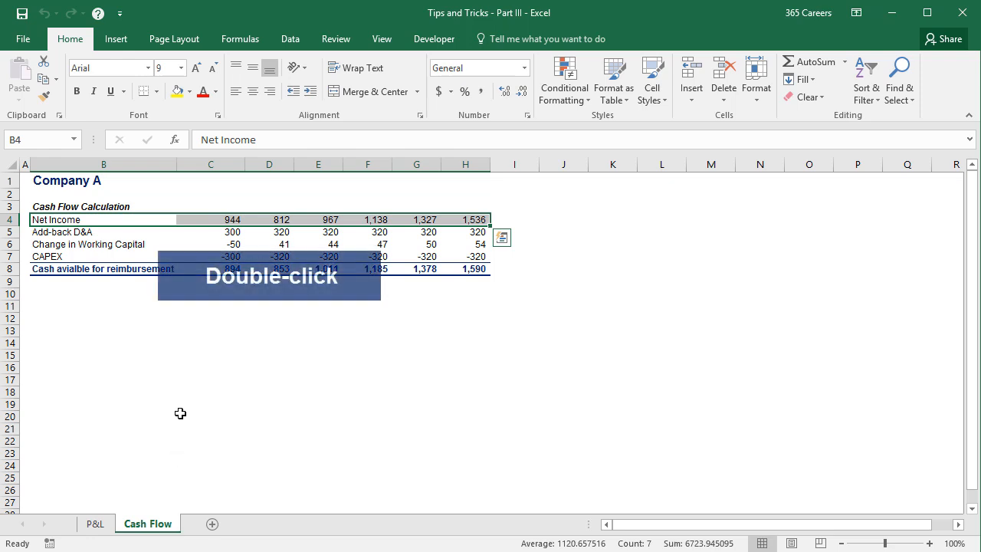
{"action": "left_click", "coordinate": [204, 281]}
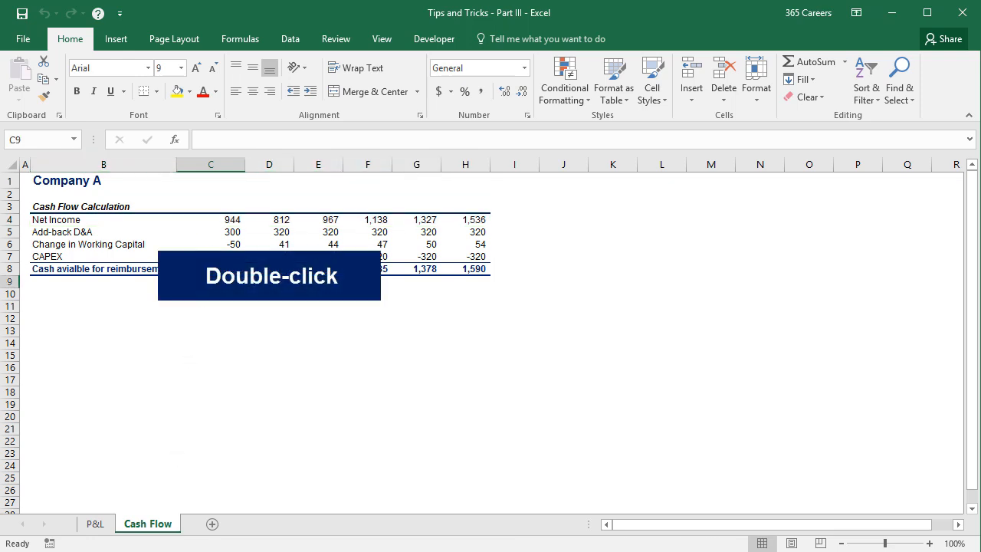
{"action": "double_click", "coordinate": [207, 219]}
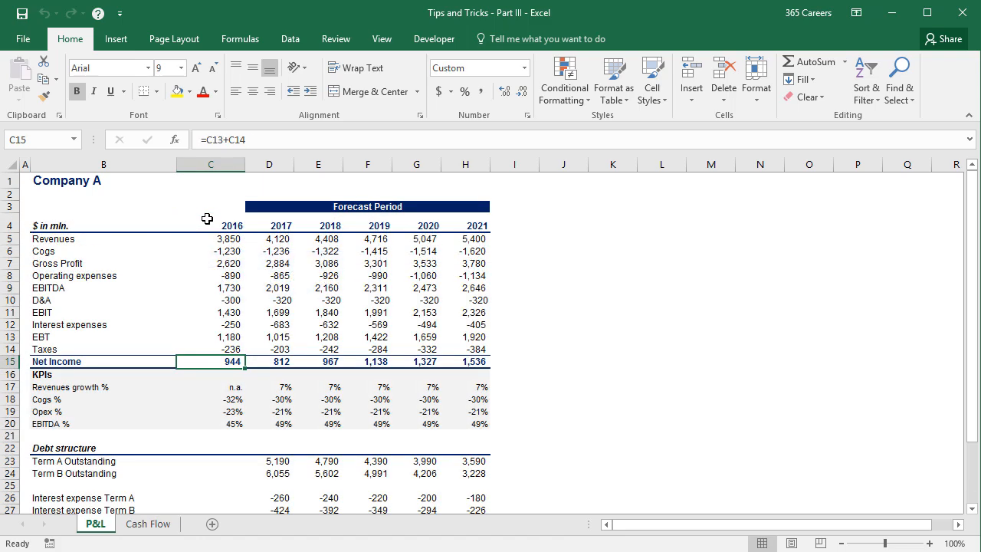
{"action": "double_click", "coordinate": [196, 359]}
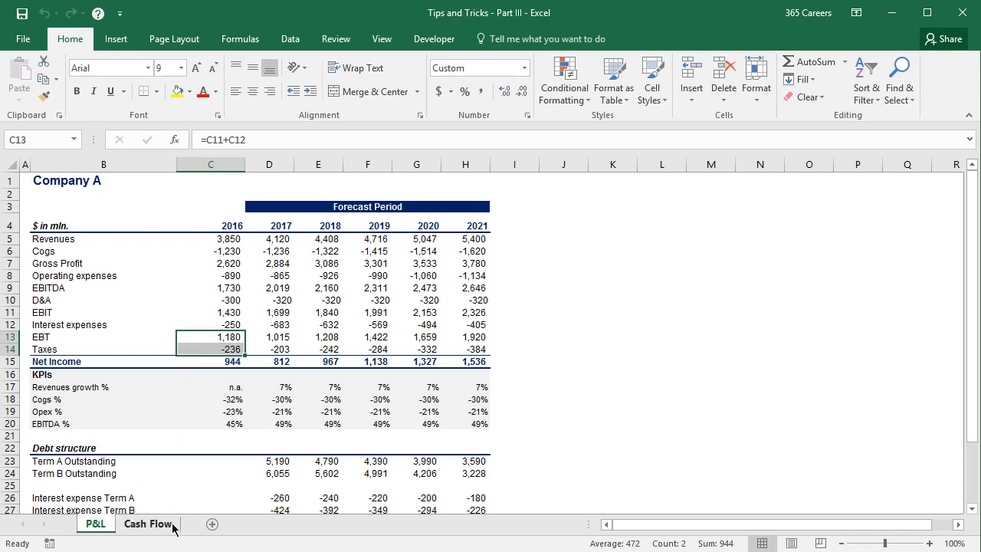
Jump from Cash Flow cell C4 to its source on the P&L sheet and return to C4 using Go To.
{"action": "left_click", "coordinate": [148, 523]}
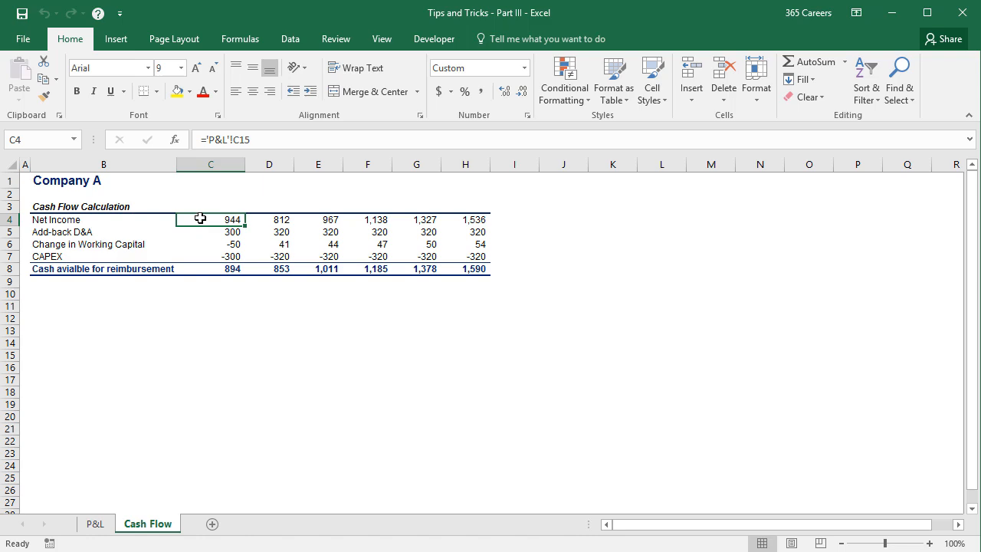
{"action": "key", "text": "ctrl+bracketleft"}
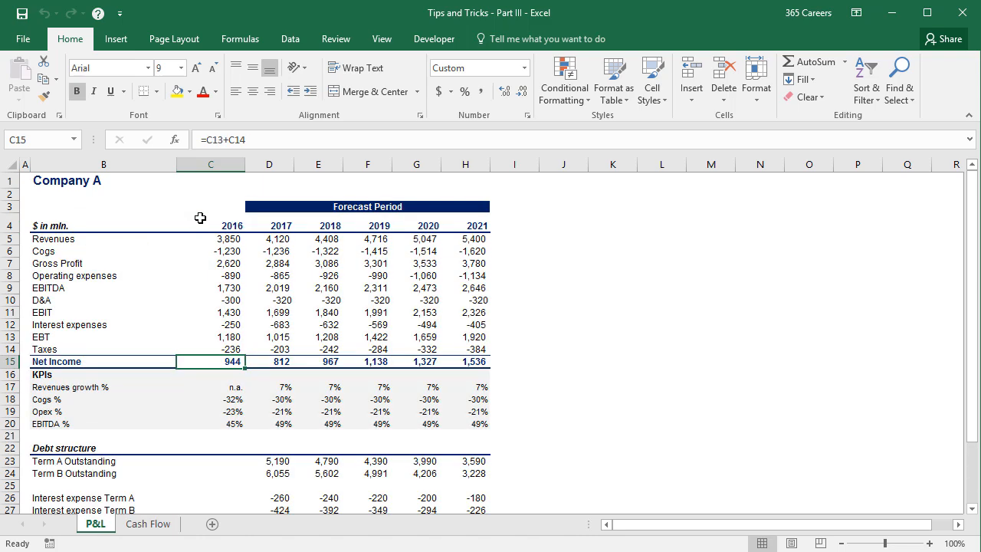
{"action": "key", "text": "F5"}
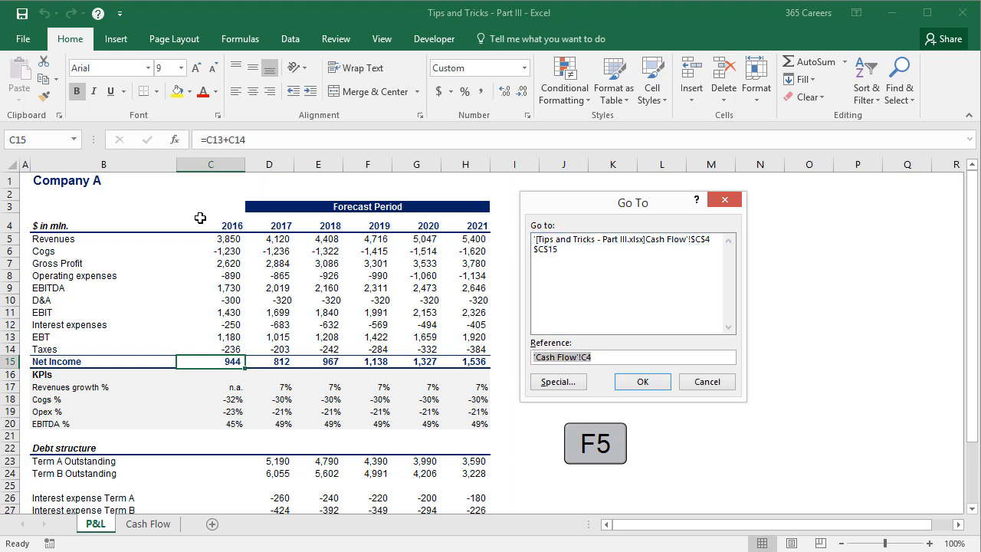
{"action": "key", "text": "Return"}
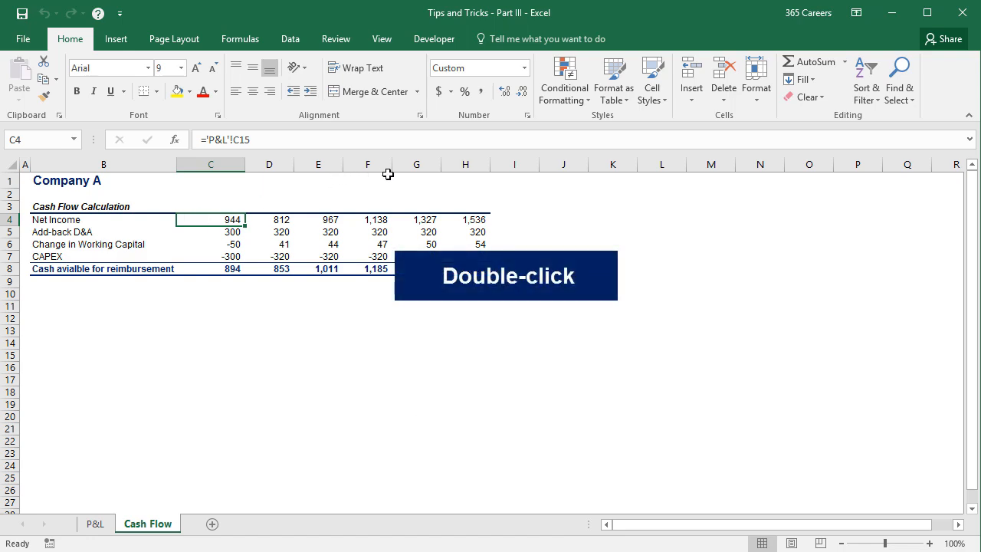
Jump from the 2021 Net Income in Cash Flow cell H4 to its P&L source cell and return to H4 using Go To.
{"action": "double_click", "coordinate": [453, 221]}
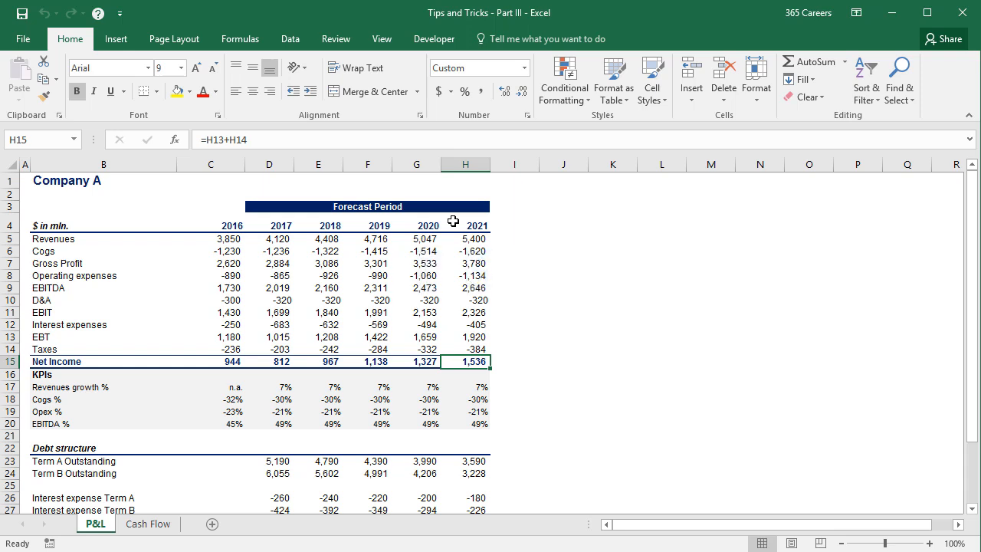
{"action": "key", "text": "F5"}
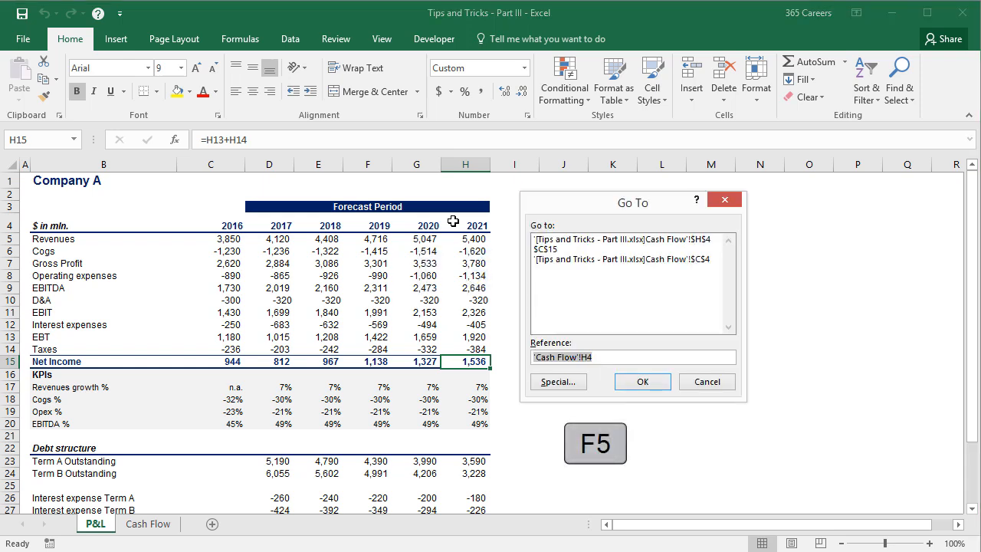
{"action": "key", "text": "Return"}
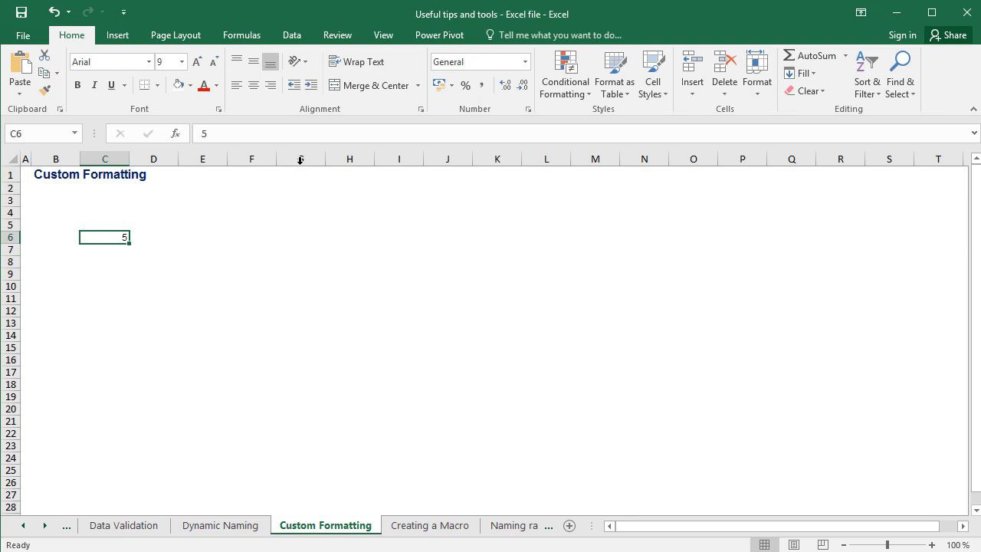
Change the content of cell C6 on the Custom Formatting sheet to 5.0x by adding the suffix as plain text.
{"action": "left_click", "coordinate": [217, 135]}
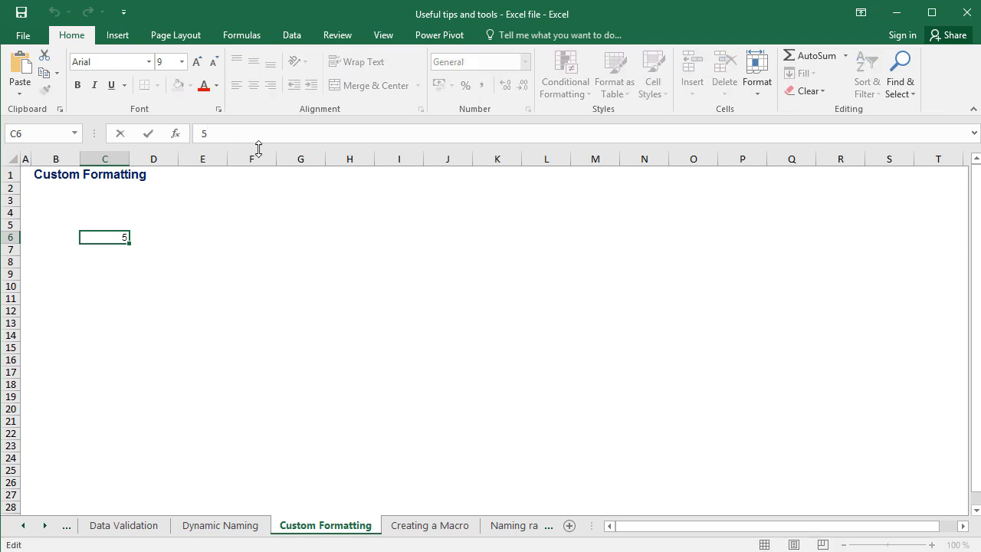
{"action": "type", "text": ".0x"}
{"action": "key", "text": "Return"}
{"action": "key", "text": "Up"}
{"action": "key", "text": "Left"}
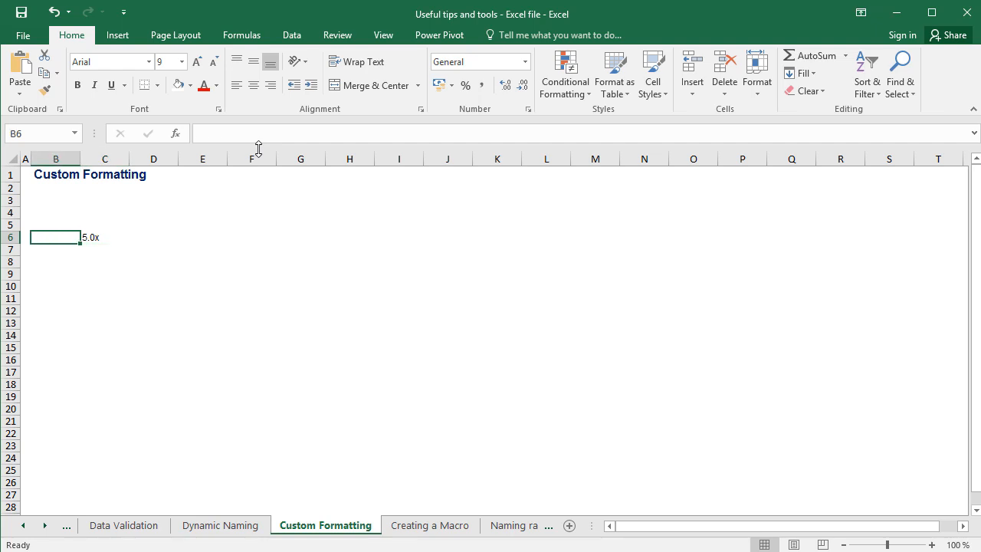
Enter 2 in cell D6, beside the manually written multiple.
{"action": "key", "text": "Right"}
{"action": "key", "text": "Right"}
{"action": "type", "text": "2"}
{"action": "key", "text": "Right"}
Enter a formula in cell E6 that multiplies C6 by D6.
{"action": "type", "text": "="}
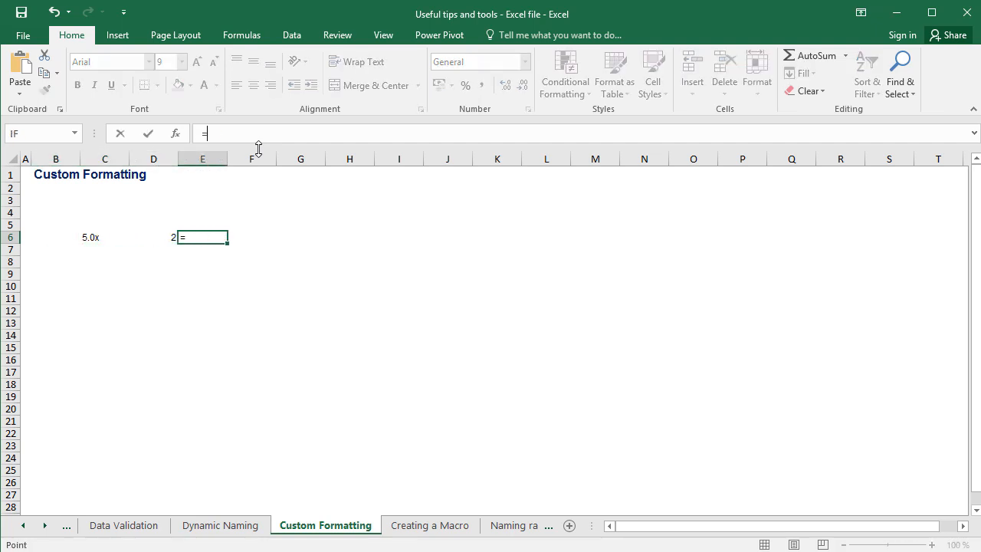
{"action": "key", "text": "Left"}
{"action": "key", "text": "Left"}
{"action": "type", "text": "*"}
{"action": "key", "text": "Left"}
{"action": "key", "text": "Return"}
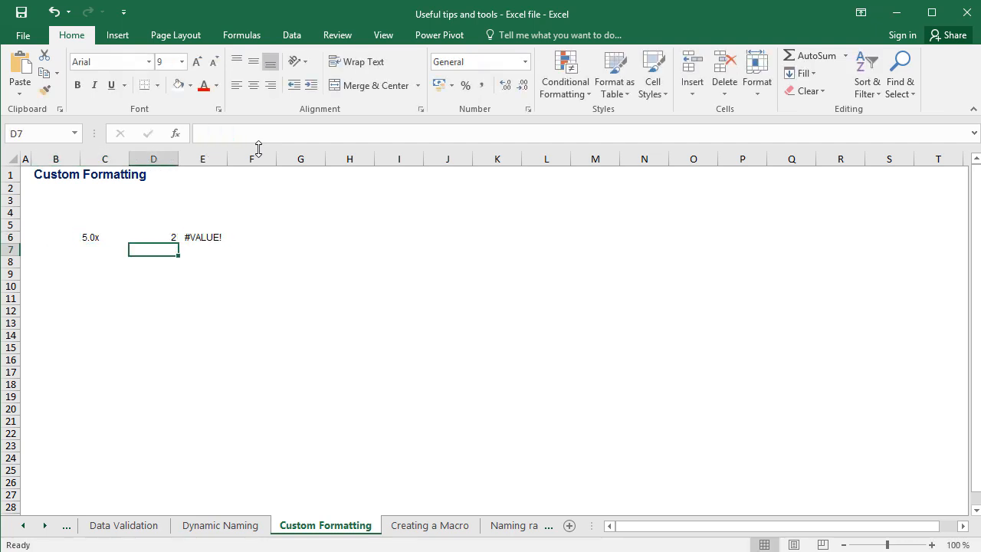
Enter the number 5 in cell C8 and keep that cell selected.
{"action": "key", "text": "Up"}
{"action": "key", "text": "Down"}
{"action": "key", "text": "Down"}
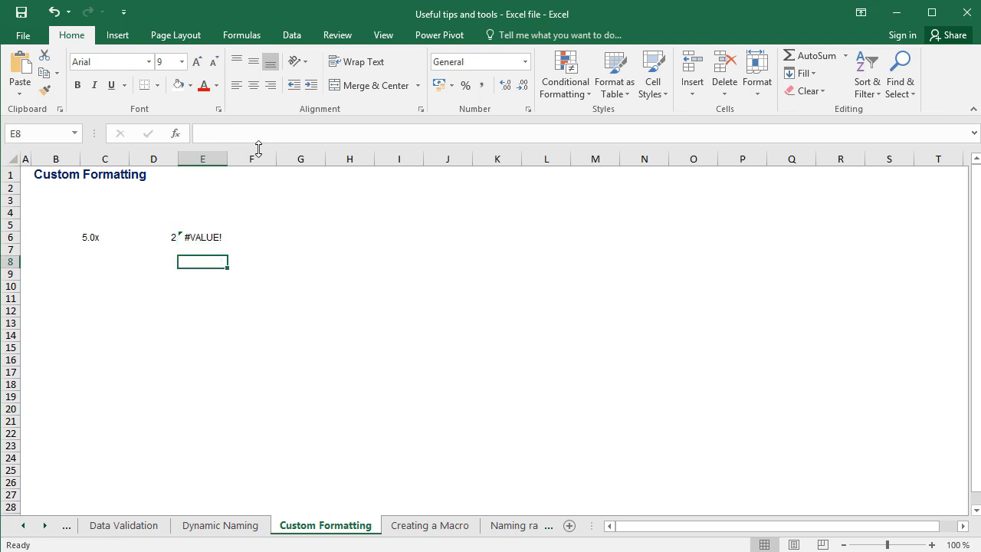
{"action": "key", "text": "Left"}
{"action": "key", "text": "Left"}
{"action": "type", "text": "5"}
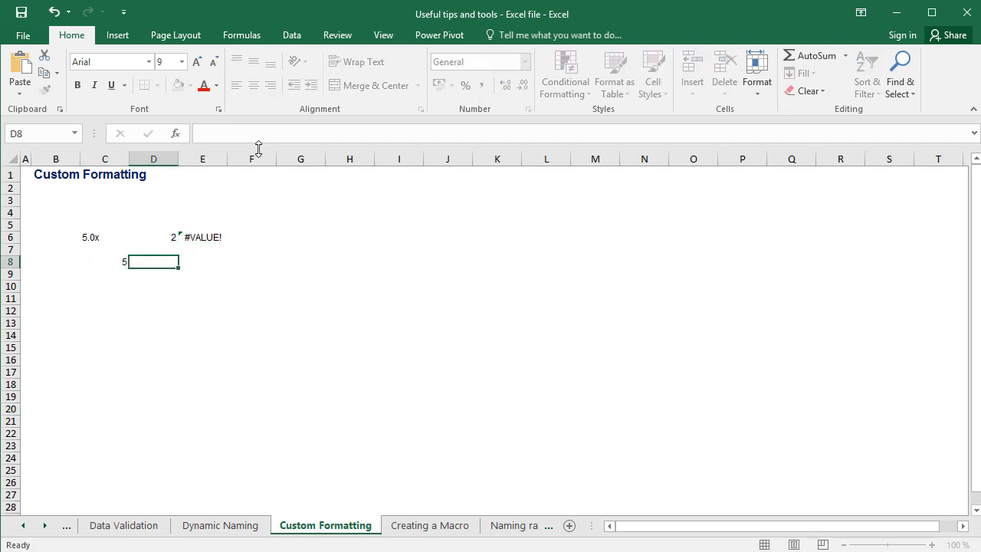
{"action": "key", "text": "ctrl+Return"}
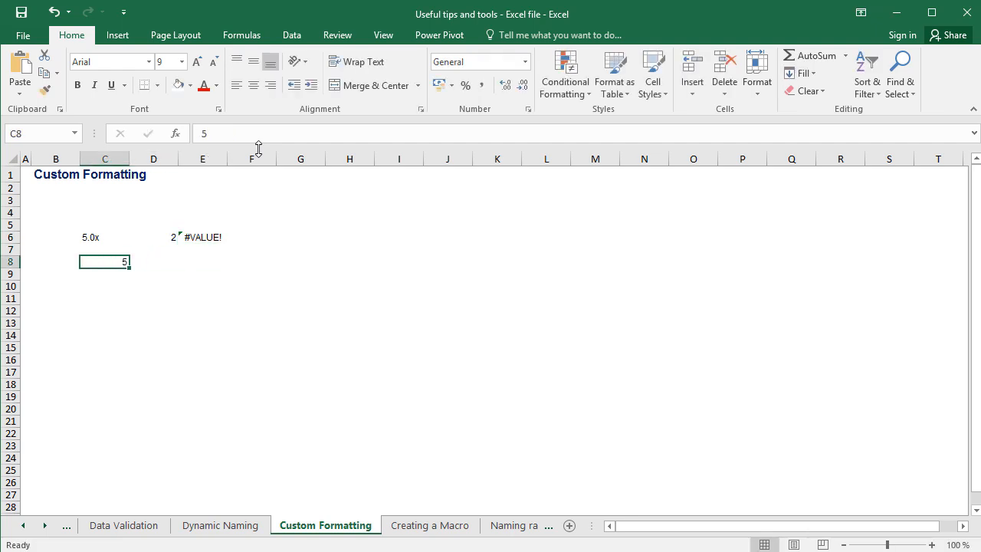
Apply the custom number format 0.0x to cell C8 through Format Cells.
{"action": "right_click", "coordinate": [121, 265]}
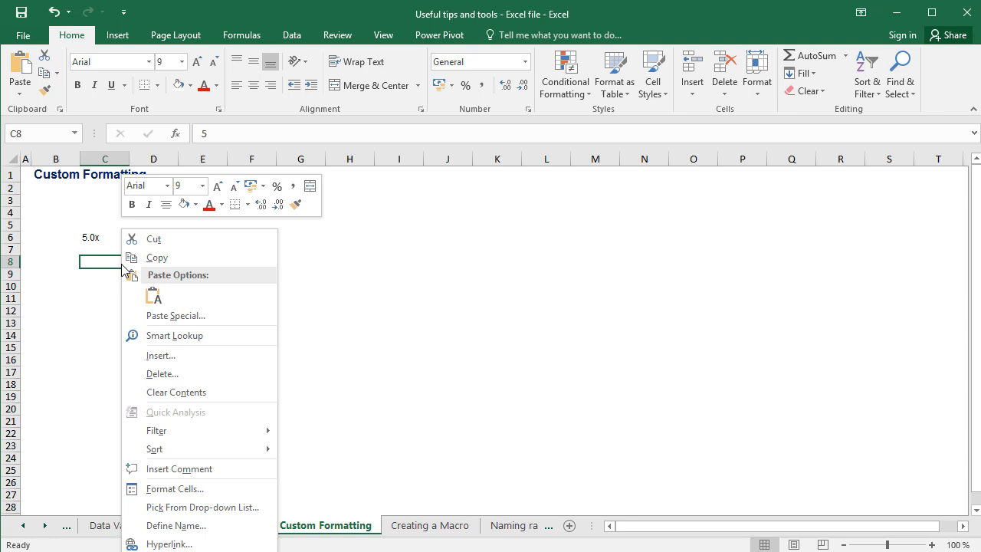
{"action": "left_click", "coordinate": [192, 490]}
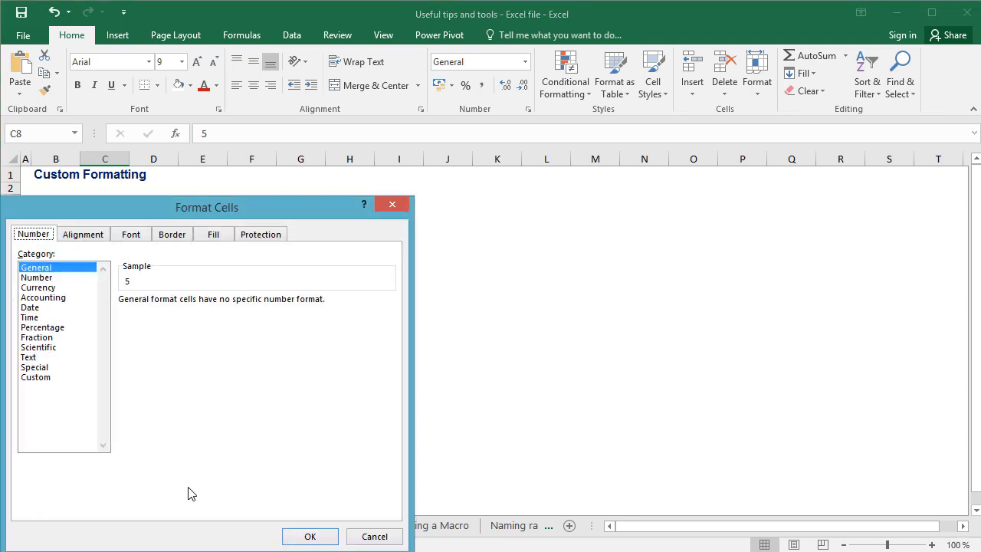
{"action": "left_click_drag", "start_coordinate": [205, 207], "coordinate": [306, 94]}
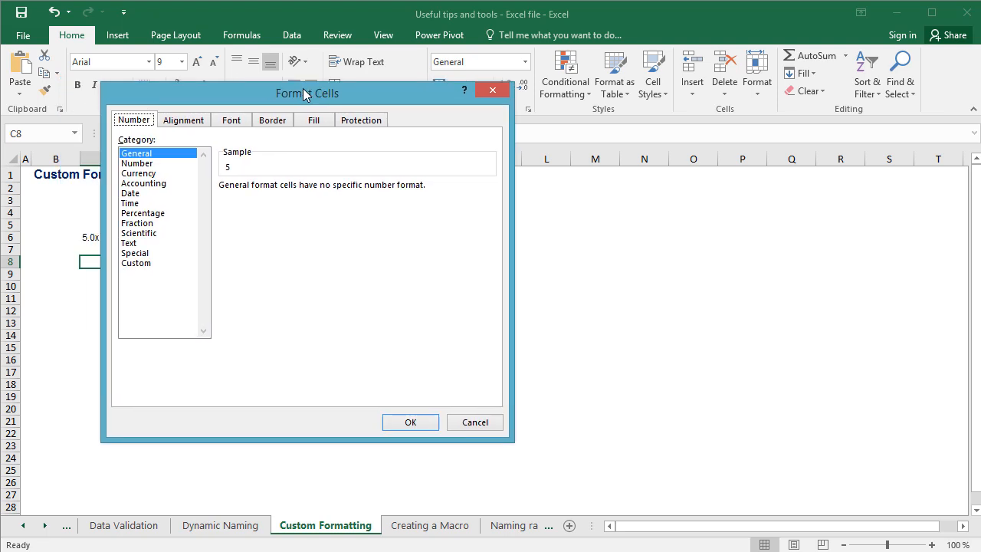
{"action": "left_click", "coordinate": [144, 266]}
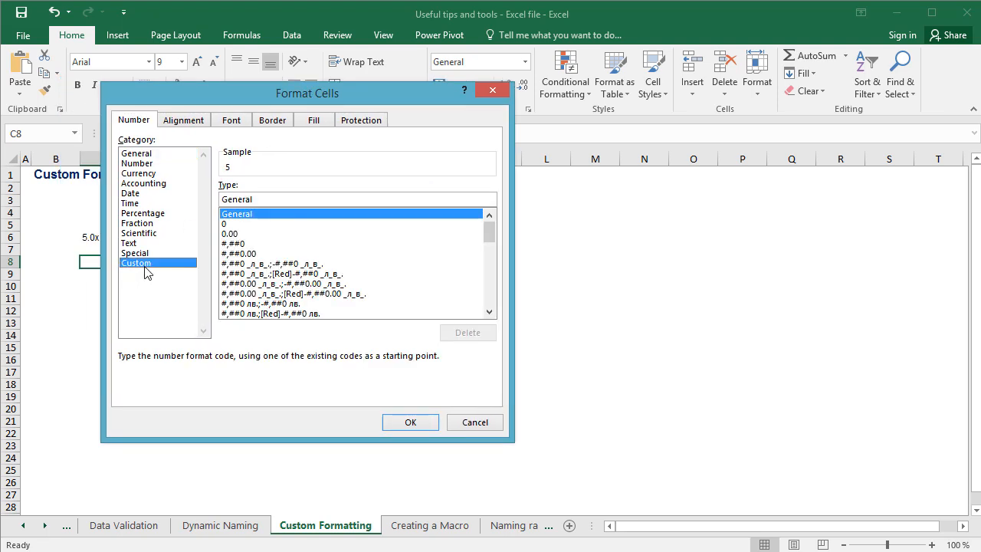
{"action": "left_click", "coordinate": [291, 200]}
{"action": "double_click", "coordinate": [291, 199]}
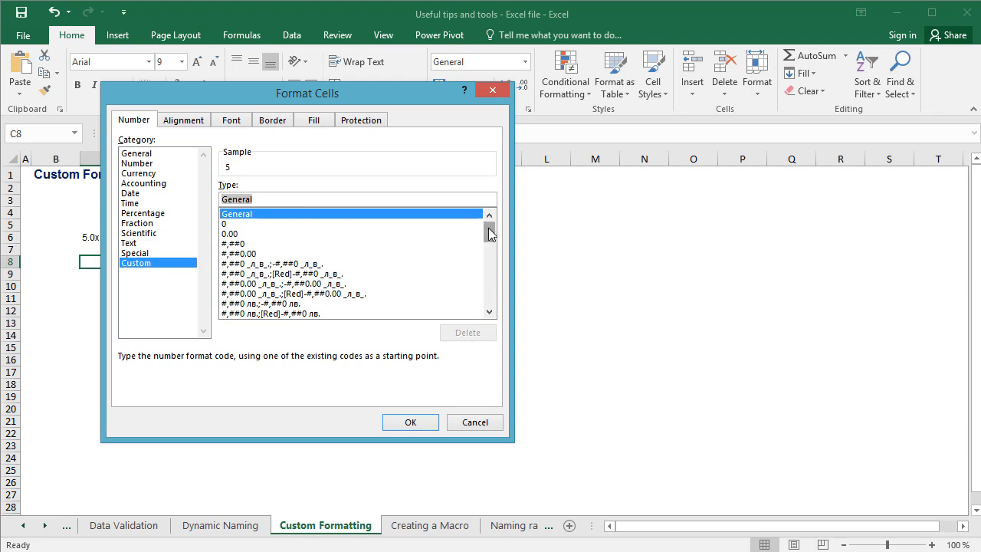
{"action": "mouse_move", "coordinate": [490, 231]}
{"action": "left_mouse_down"}
{"action": "mouse_move", "coordinate": [491, 284]}
{"action": "mouse_move", "coordinate": [484, 212]}
{"action": "left_mouse_up"}
{"action": "type", "text": "0.0x"}
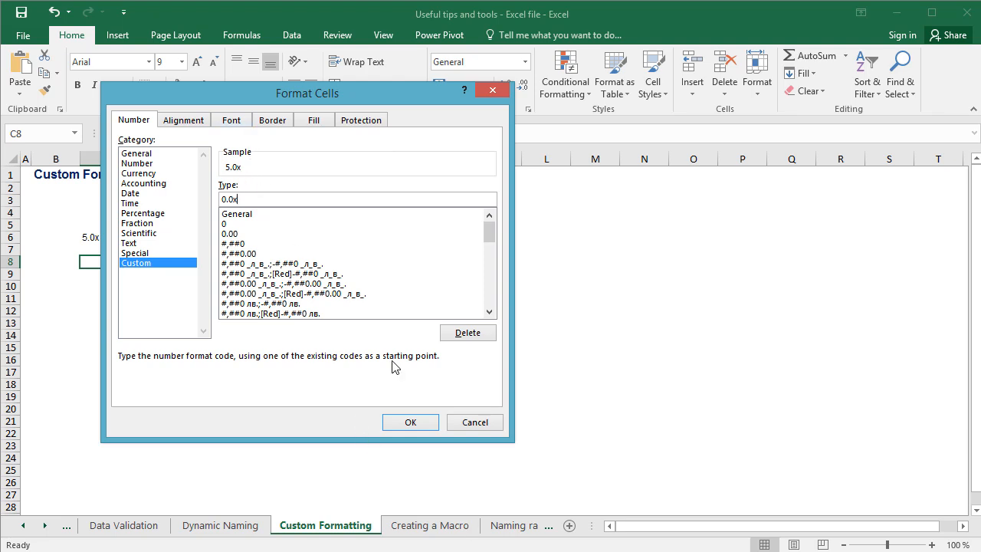
{"action": "left_click", "coordinate": [413, 423]}
{"action": "left_click", "coordinate": [153, 269]}
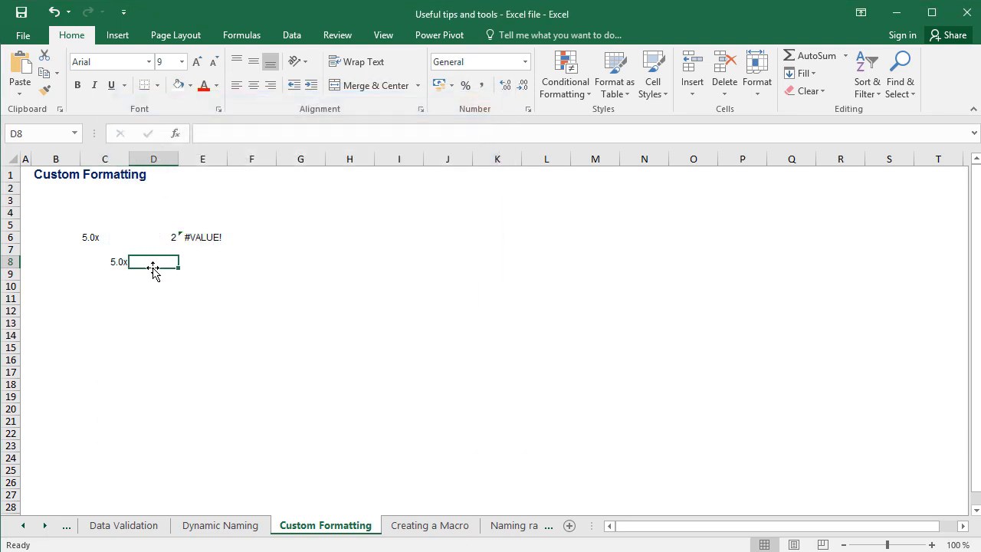
Left-align the formatted multiple in cell C8.
{"action": "left_click", "coordinate": [118, 262]}
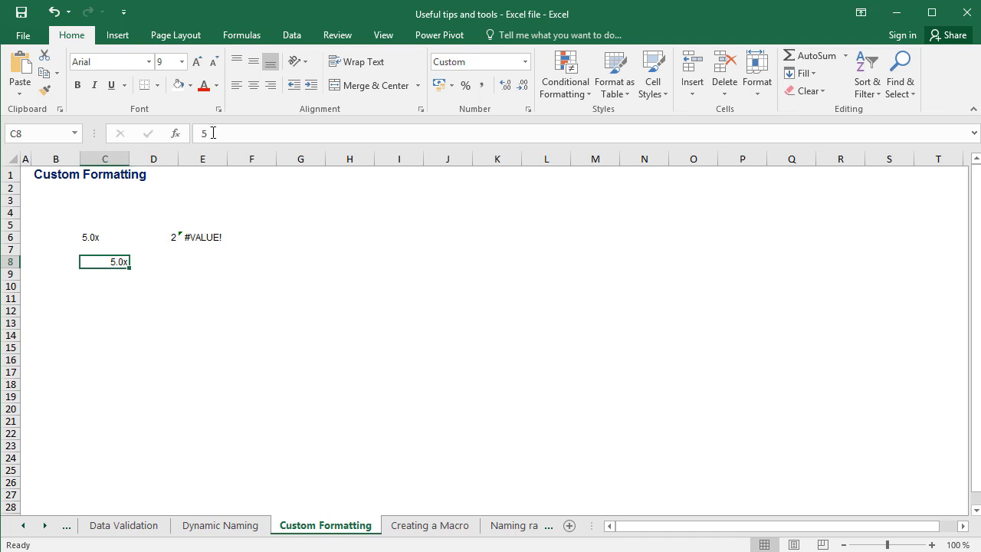
{"action": "left_click", "coordinate": [237, 86]}
{"action": "left_click", "coordinate": [170, 259]}
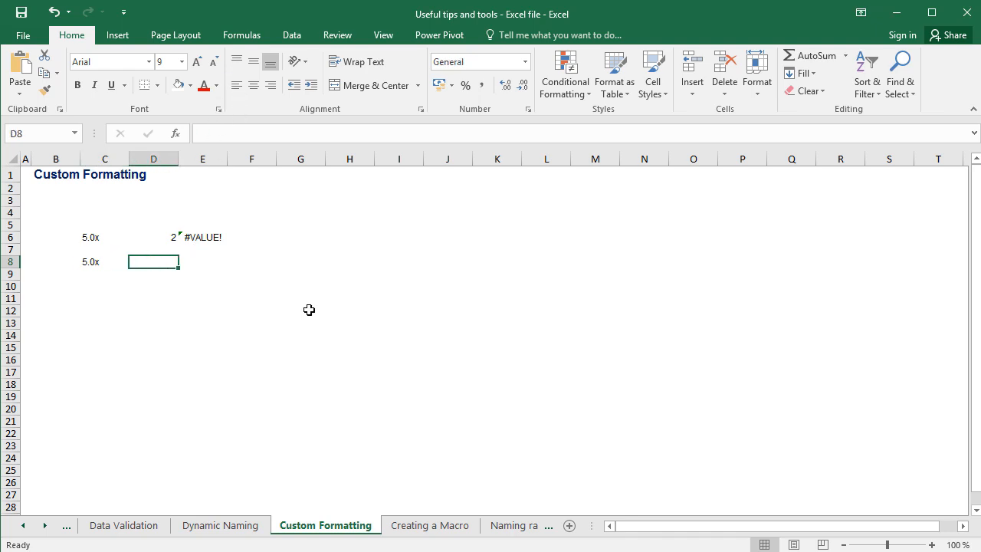
{"action": "key", "text": "Left"}
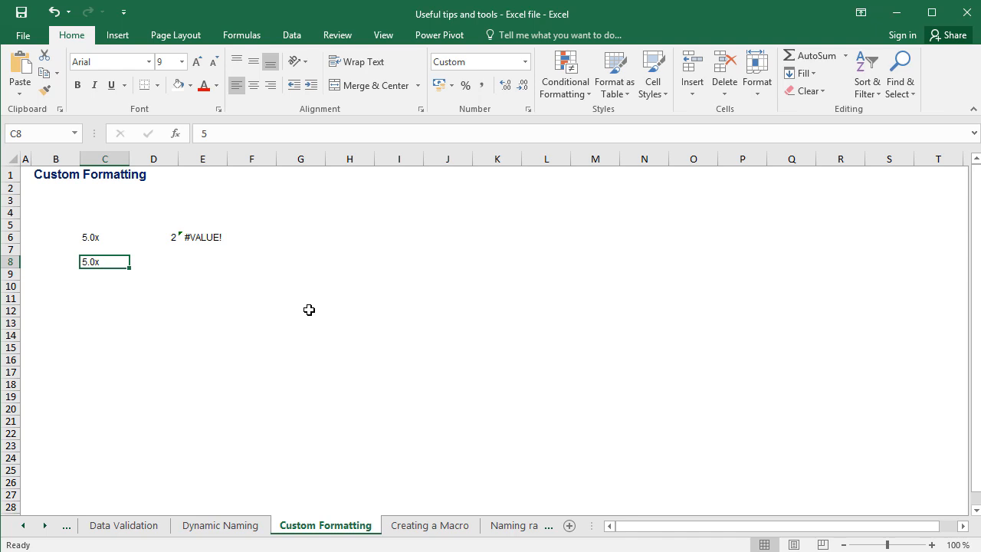
Enter 2 in cell D8, beside the custom-formatted multiple.
{"action": "key", "text": "Right"}
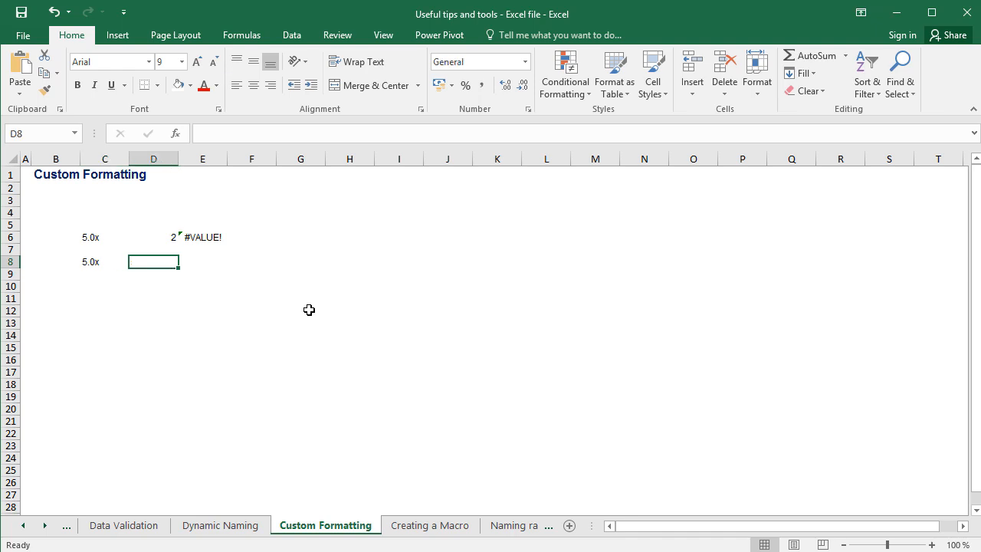
{"action": "type", "text": "2"}
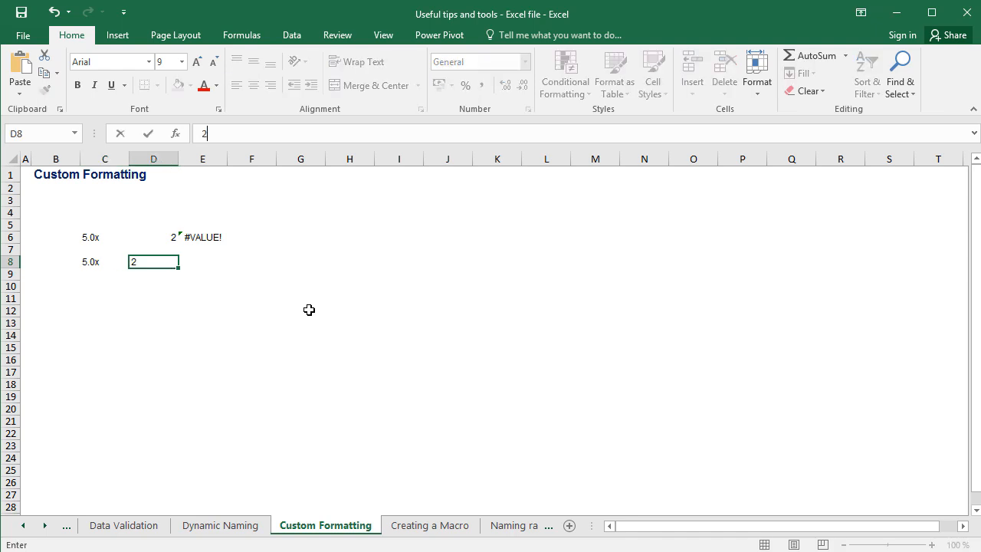
{"action": "key", "text": "Tab"}
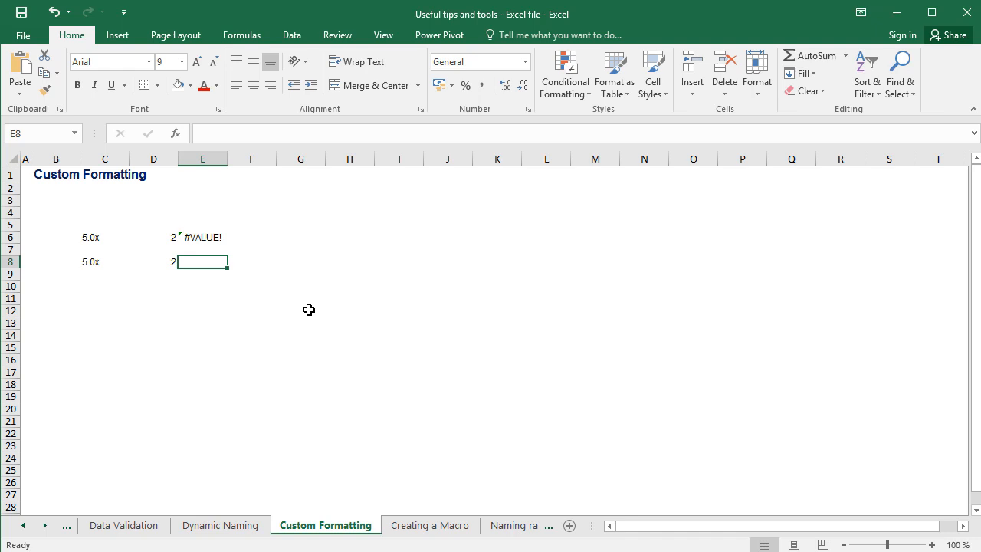
{"action": "key", "text": "Left"}
Enter the formula =C8*D8 in cell E8 and review the cells it multiplies.
{"action": "key", "text": "Left"}
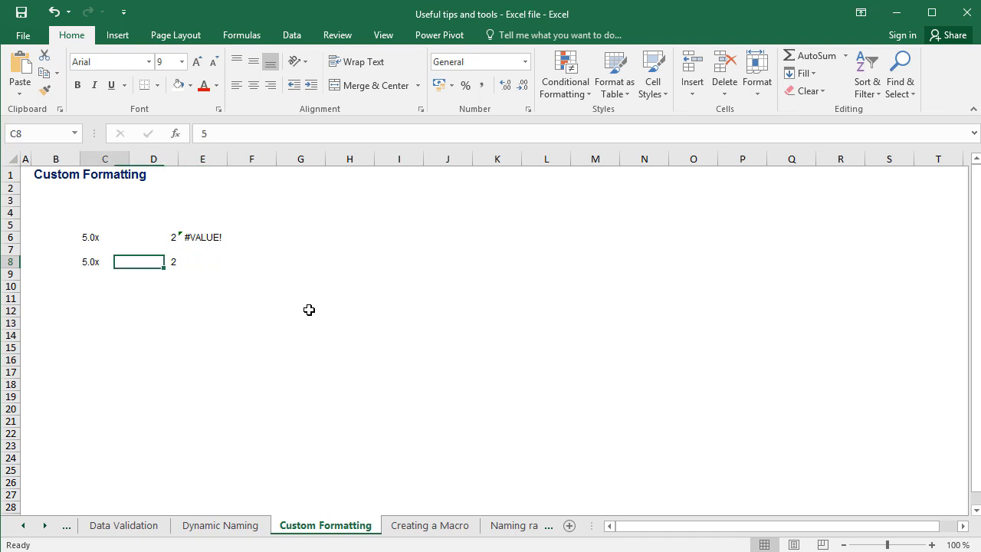
{"action": "key", "text": "Right"}
{"action": "key", "text": "Right"}
{"action": "type", "text": "="}
{"action": "key", "text": "Left"}
{"action": "key", "text": "Left"}
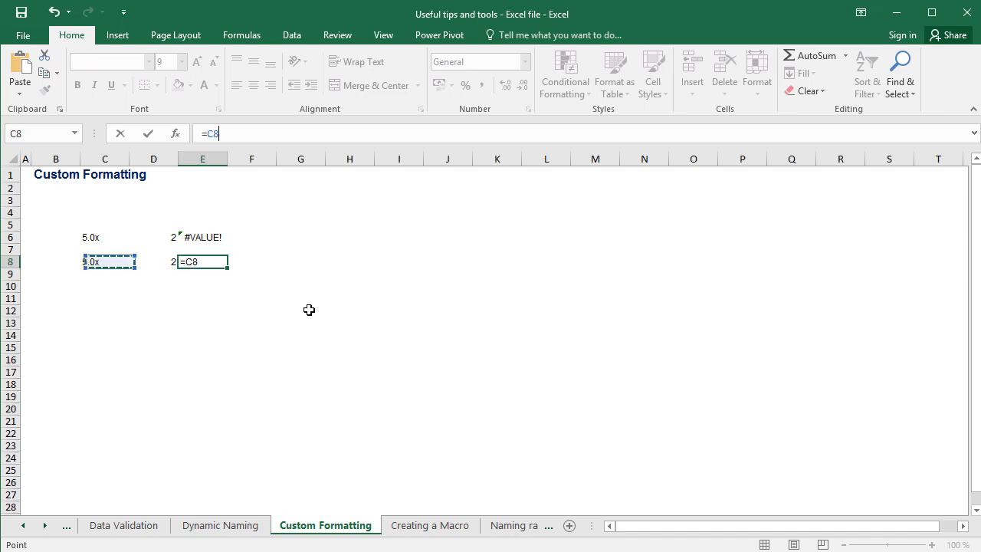
{"action": "type", "text": "*"}
{"action": "key", "text": "Left"}
{"action": "key", "text": "Return"}
{"action": "key", "text": "Up"}
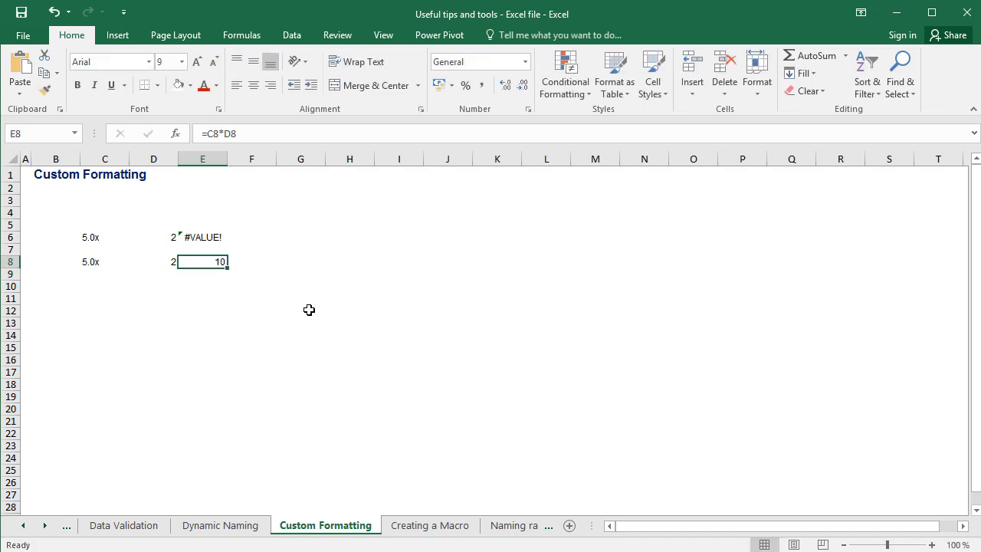
{"action": "key", "text": "Left"}
{"action": "key", "text": "Left"}
{"action": "key", "text": "Right"}
{"action": "key", "text": "Right"}
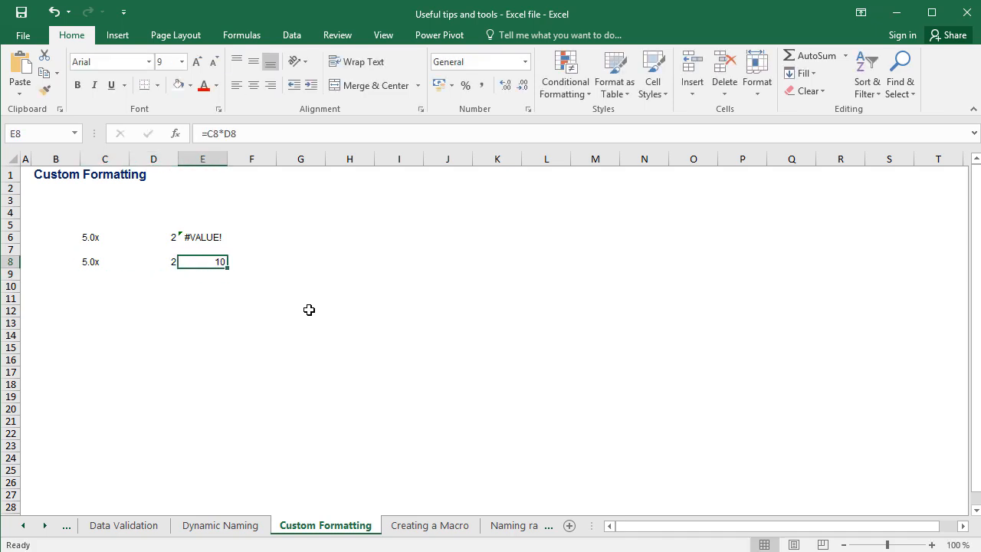